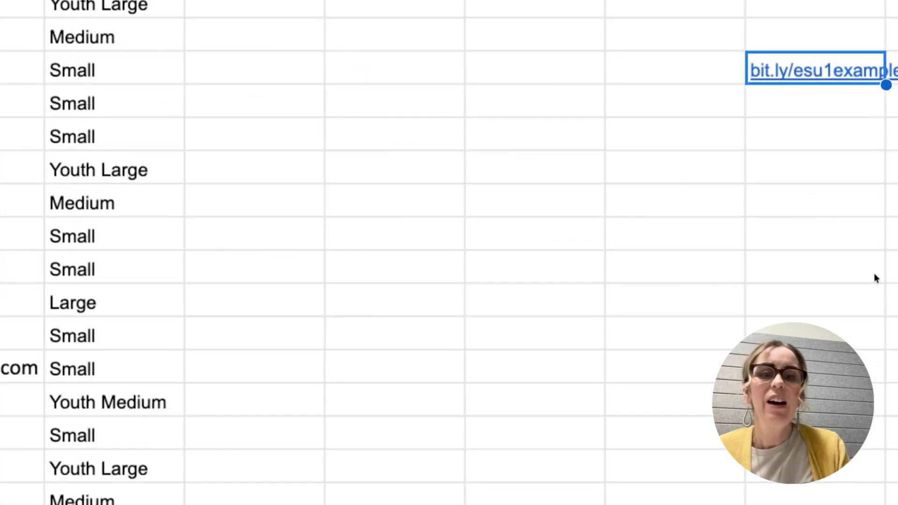
{"action": "left_click", "coordinate": [825, 182]}
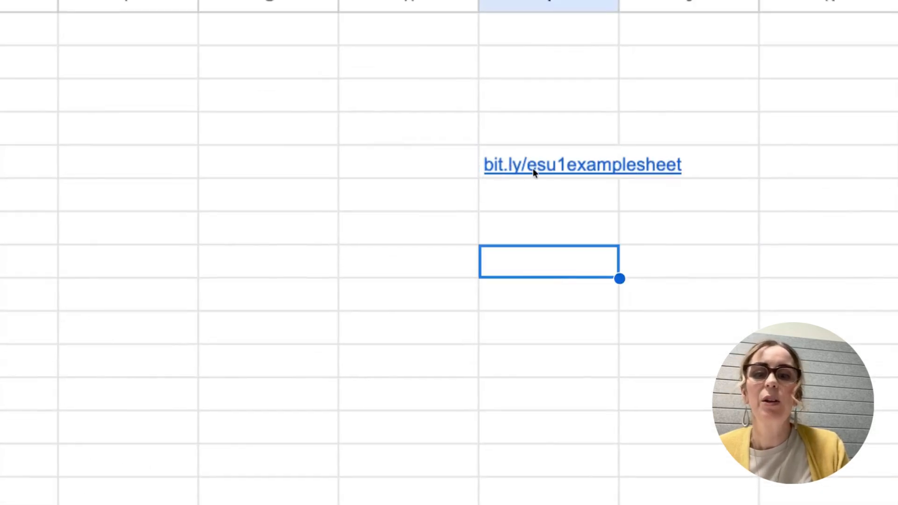
{"action": "mouse_move", "coordinate": [537, 177]}
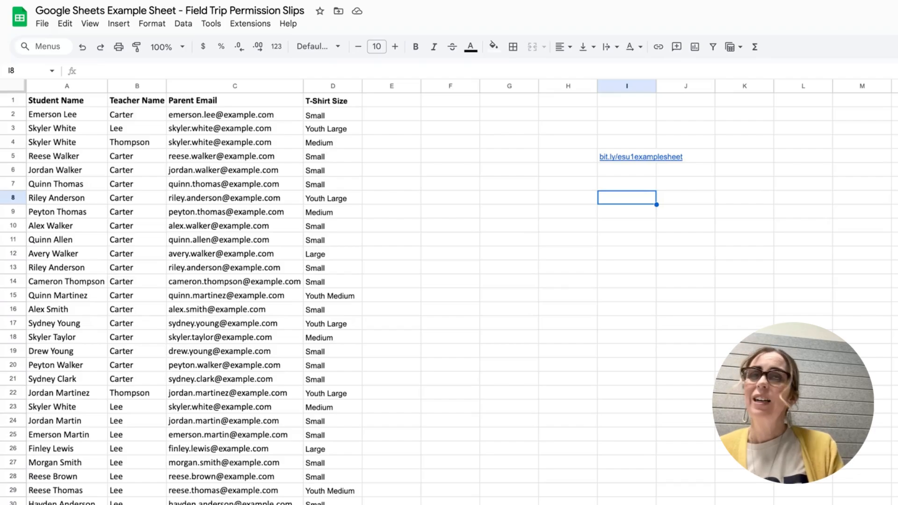
Insert one empty column between the Student Name and Teacher Name columns.
{"action": "left_click", "coordinate": [128, 85]}
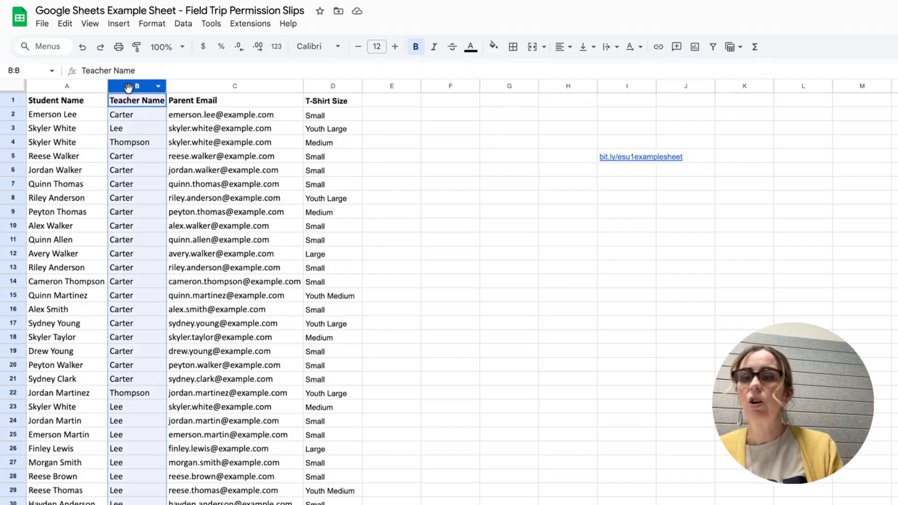
{"action": "right_click", "coordinate": [130, 99]}
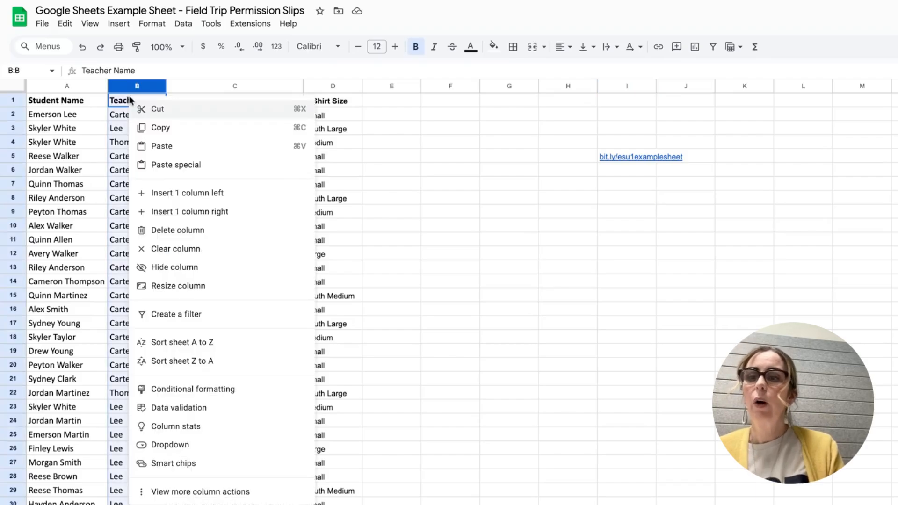
{"action": "left_click", "coordinate": [162, 193]}
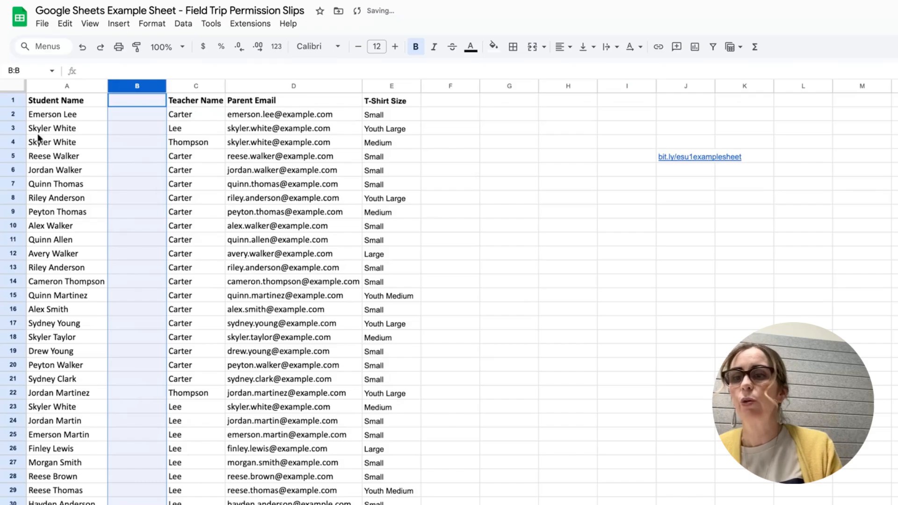
Split the Student Name column's text into two columns, using a space as the separator.
{"action": "left_click", "coordinate": [75, 88]}
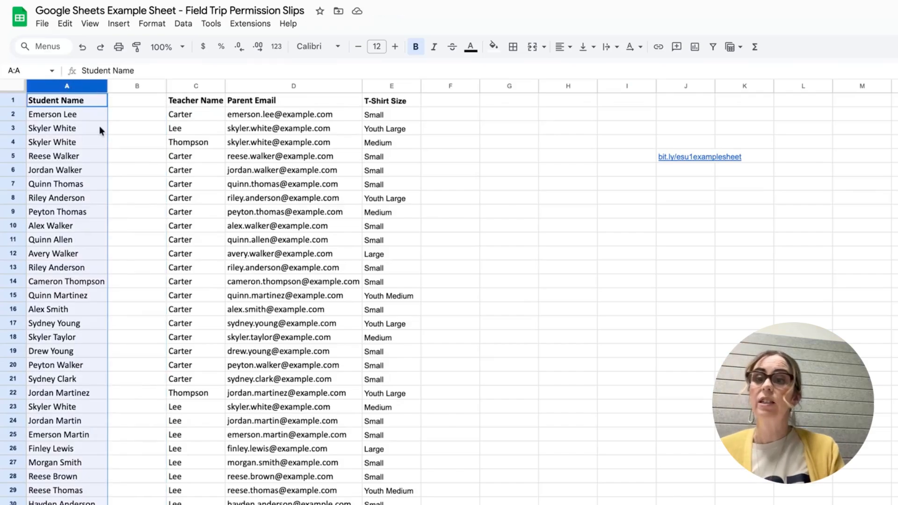
{"action": "left_click", "coordinate": [189, 32]}
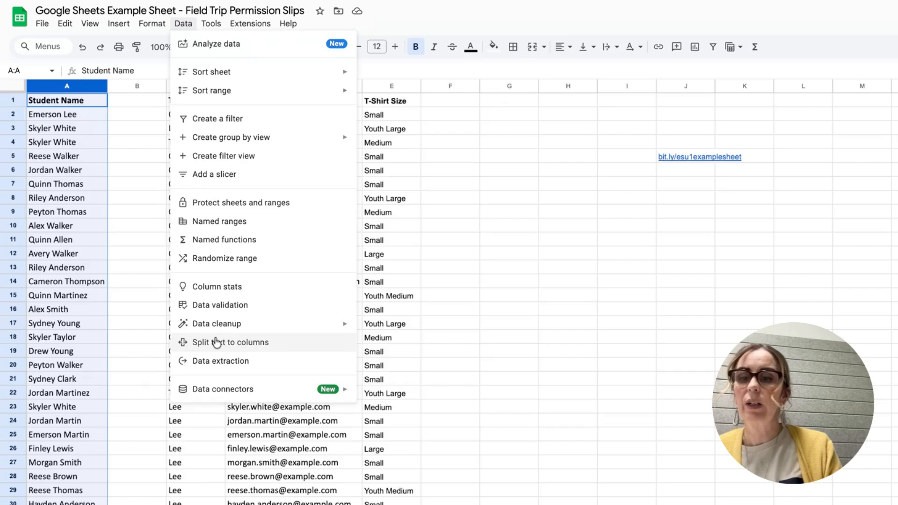
{"action": "left_click", "coordinate": [216, 342]}
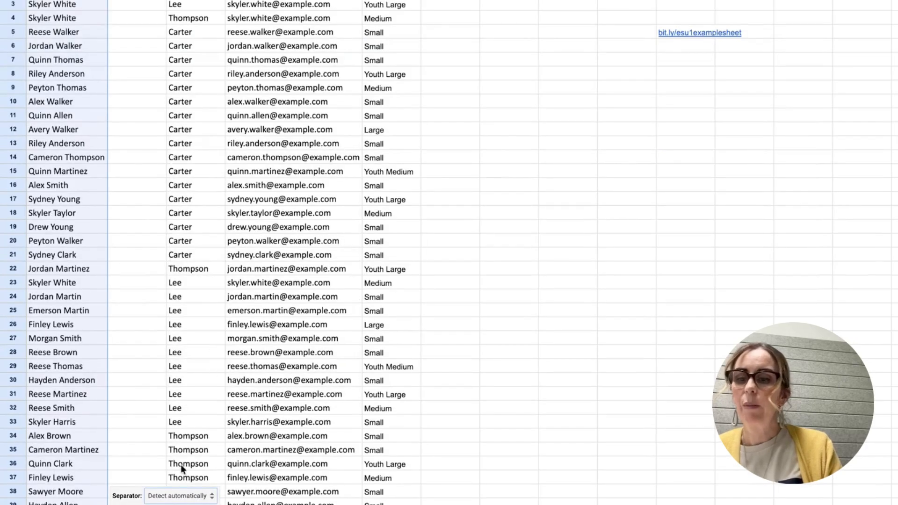
{"action": "left_click", "coordinate": [181, 494]}
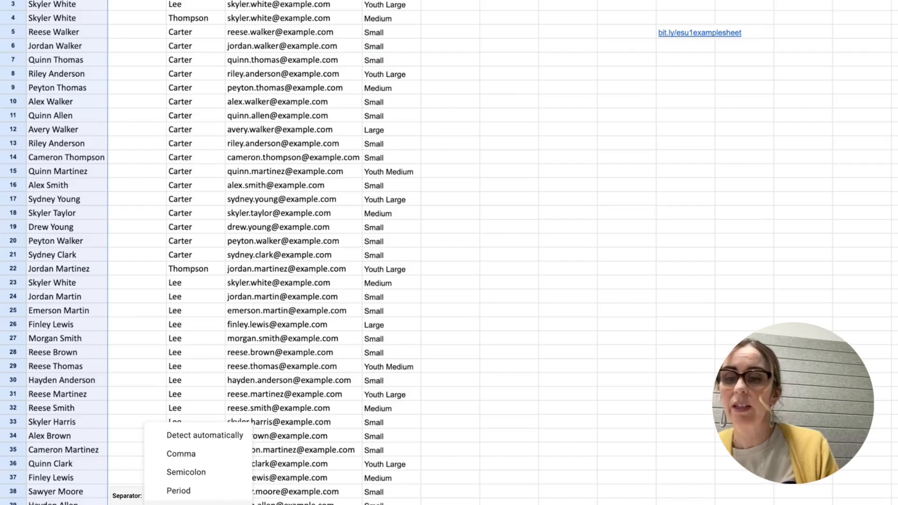
{"action": "left_click", "coordinate": [187, 503]}
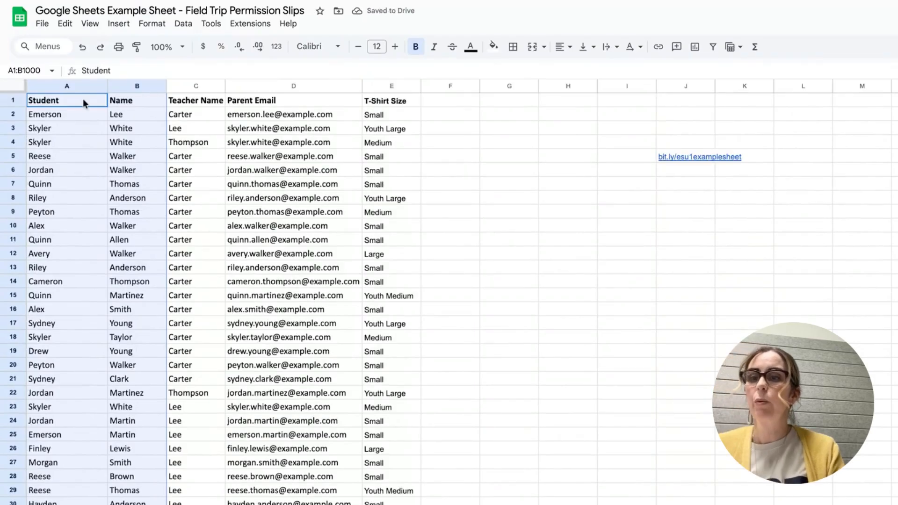
Rename the headers in A1 and B1 to First Name and Last Name.
{"action": "left_click", "coordinate": [84, 103]}
{"action": "type", "text": "First"}
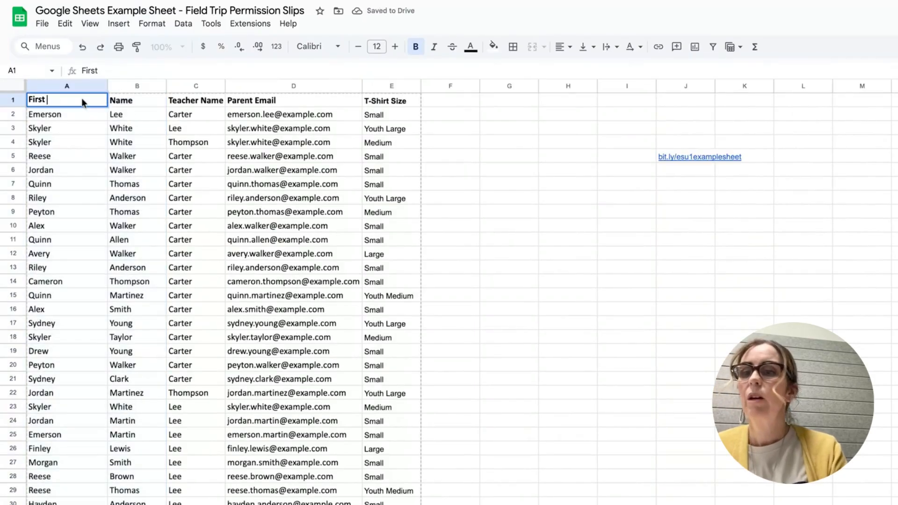
{"action": "type", "text": " Name"}
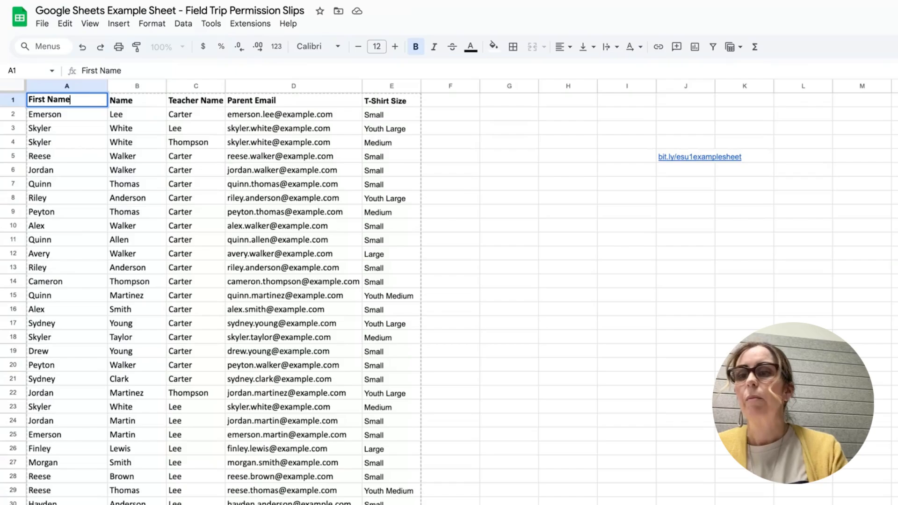
{"action": "key", "text": "Tab"}
{"action": "type", "text": "Last Name"}
{"action": "key", "text": "Return"}
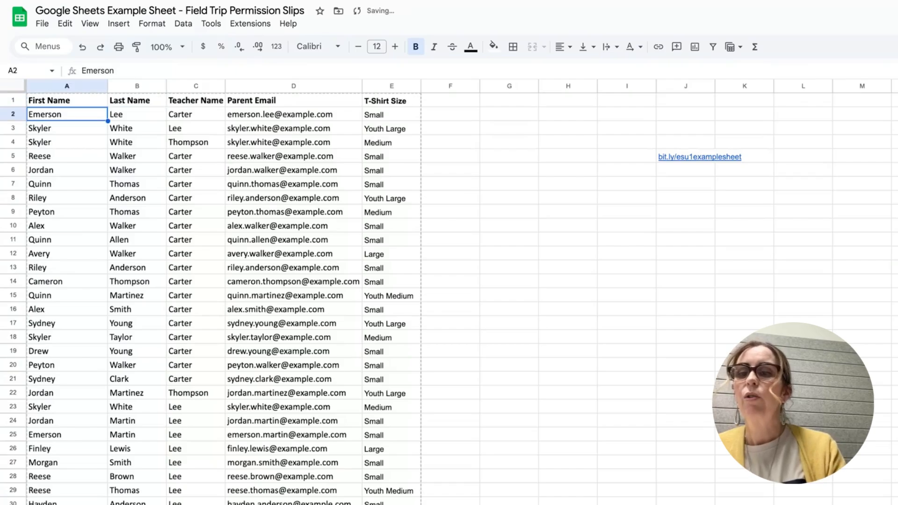
{"action": "left_click", "coordinate": [19, 83]}
{"action": "key", "text": "ctrl+c"}
{"action": "left_click", "coordinate": [75, 141]}
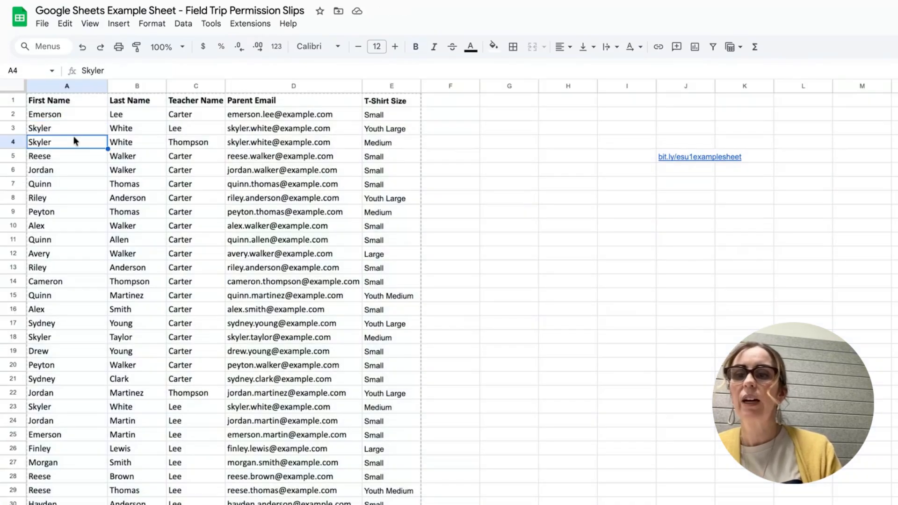
Sort the range of columns A to E by Last Name from A to Z, treating the first row as headers.
{"action": "left_click_drag", "start_coordinate": [32, 85], "coordinate": [423, 85]}
{"action": "left_click", "coordinate": [184, 24]}
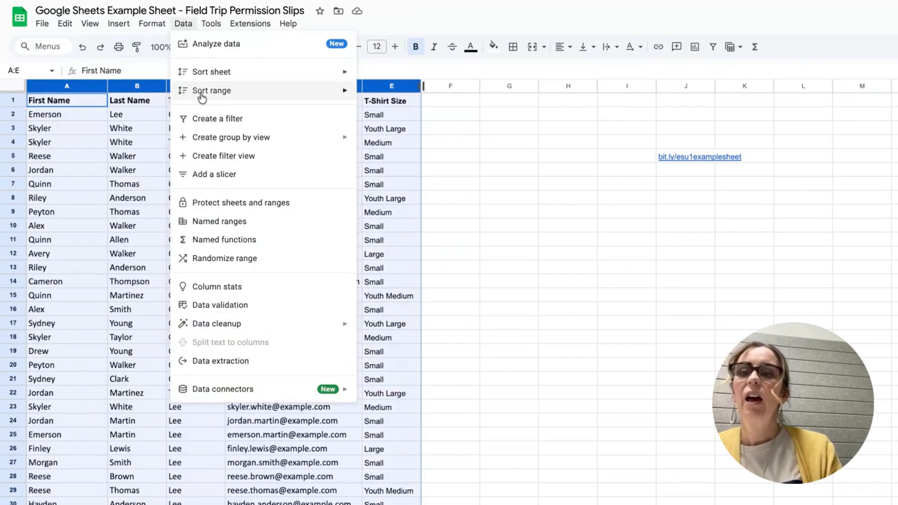
{"action": "mouse_move", "coordinate": [201, 91]}
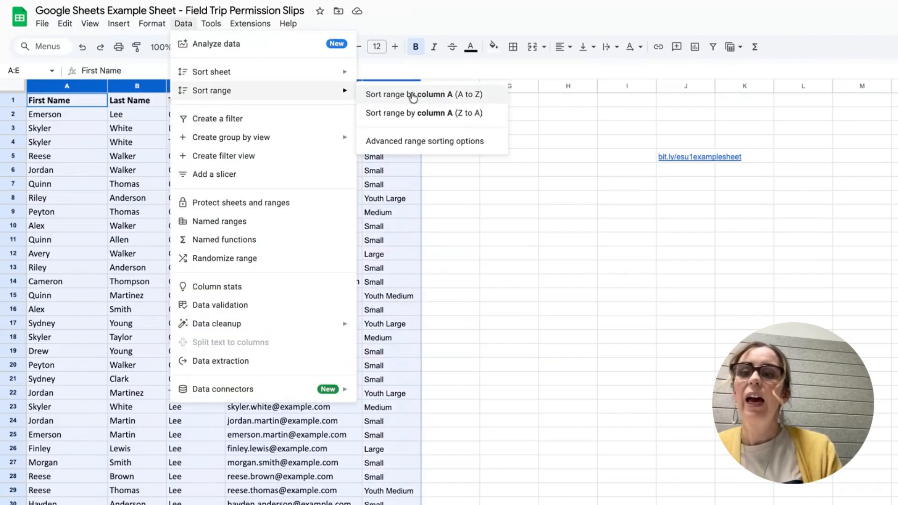
{"action": "left_click", "coordinate": [411, 140]}
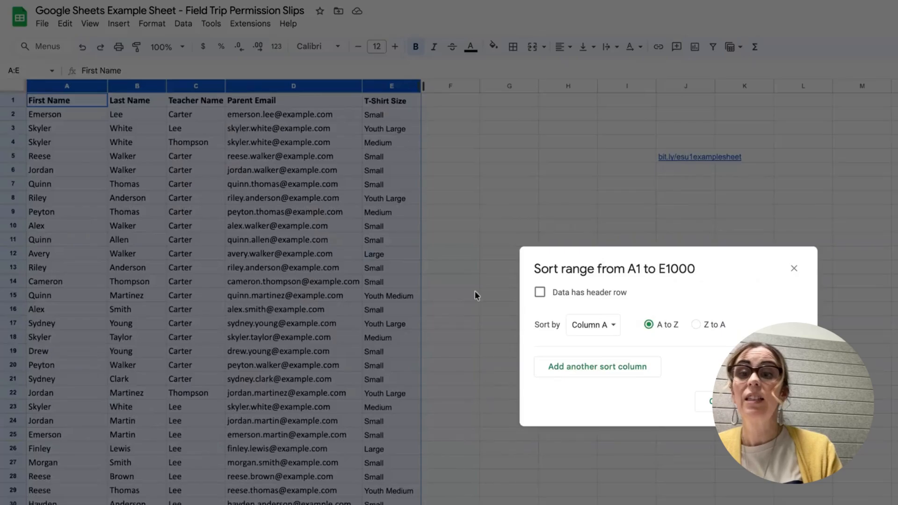
{"action": "left_click", "coordinate": [584, 294]}
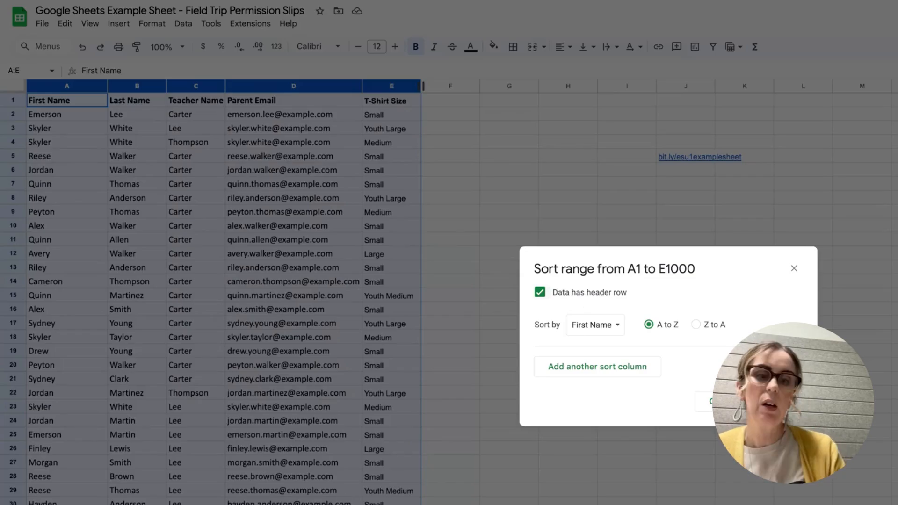
{"action": "left_click", "coordinate": [594, 326]}
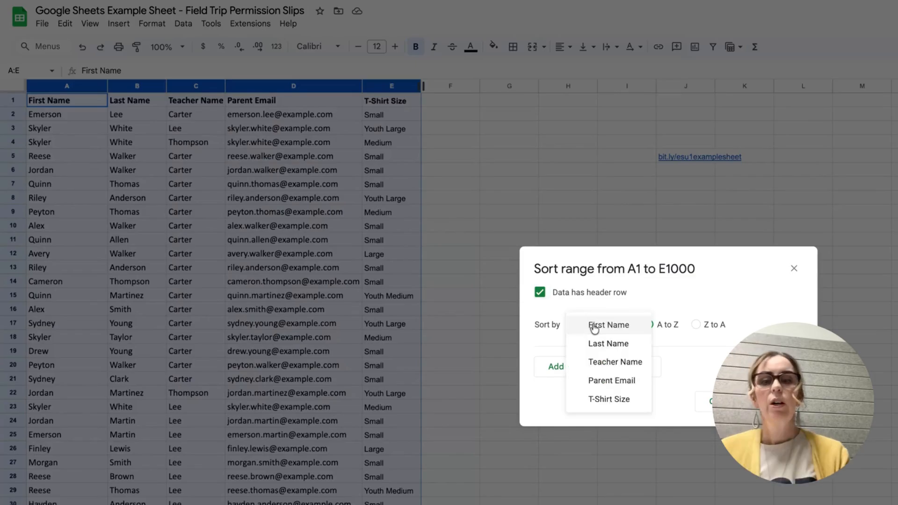
{"action": "left_click", "coordinate": [595, 342]}
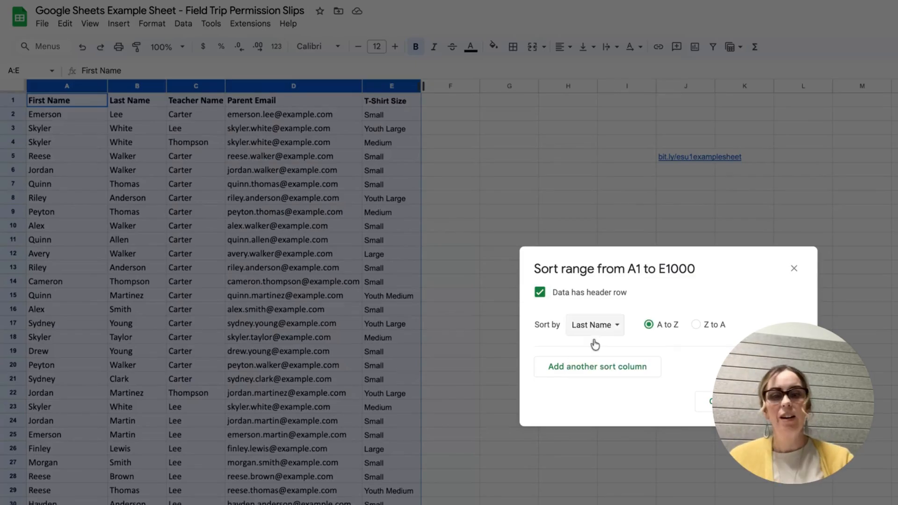
{"action": "left_click", "coordinate": [774, 402]}
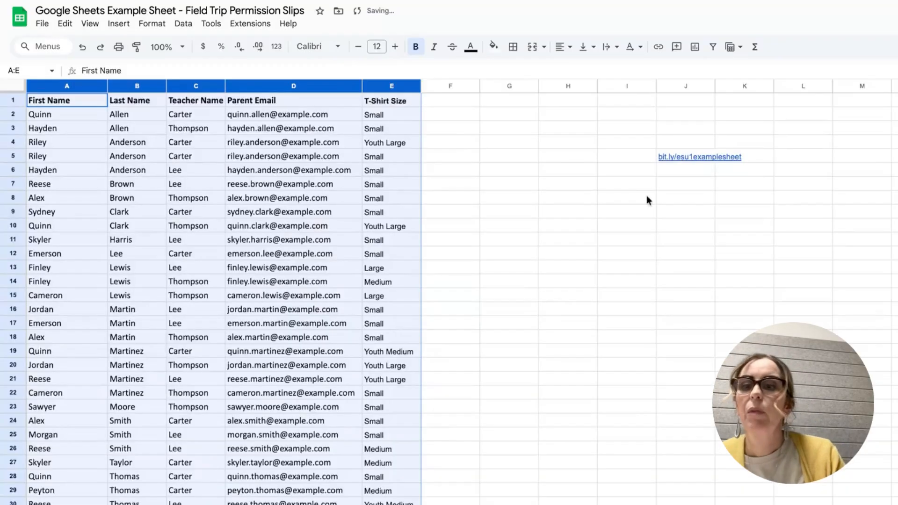
{"action": "left_click", "coordinate": [311, 243]}
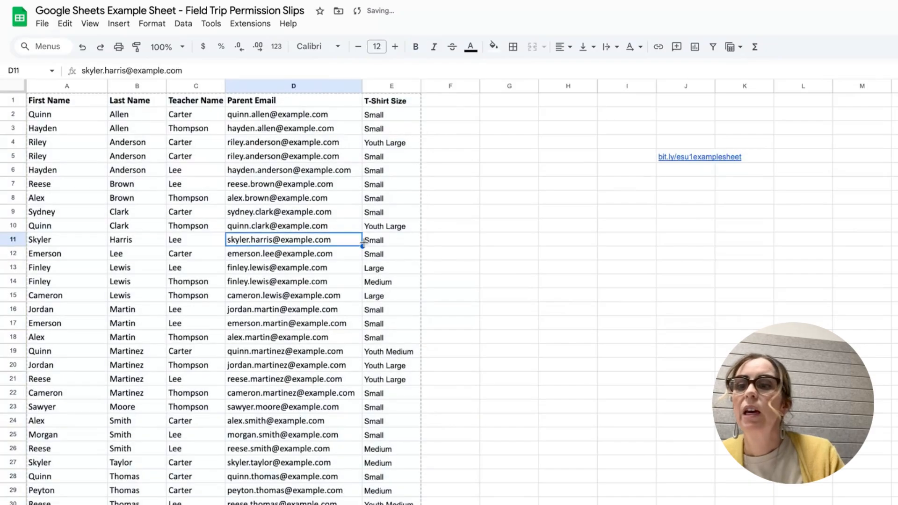
{"action": "left_click", "coordinate": [124, 118]}
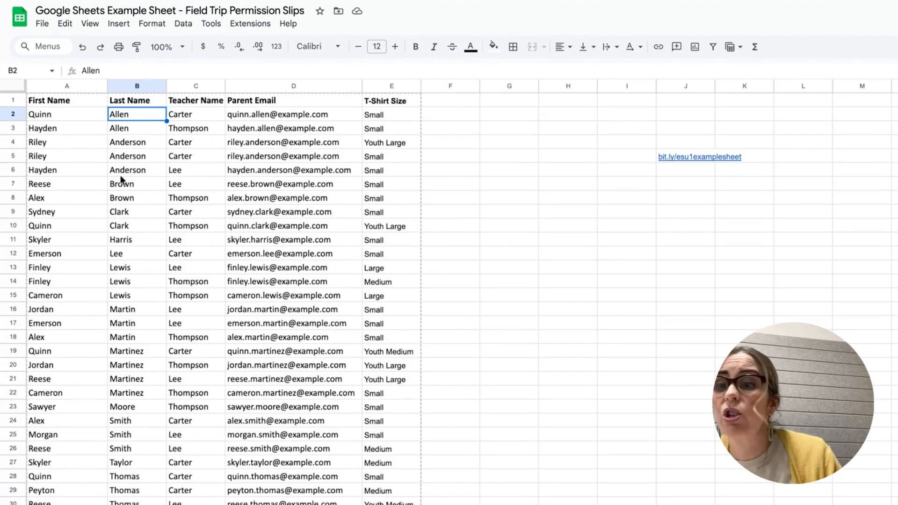
Enter the header Sizes in cell F1, beside the T-Shirt Size column.
{"action": "left_click", "coordinate": [469, 116]}
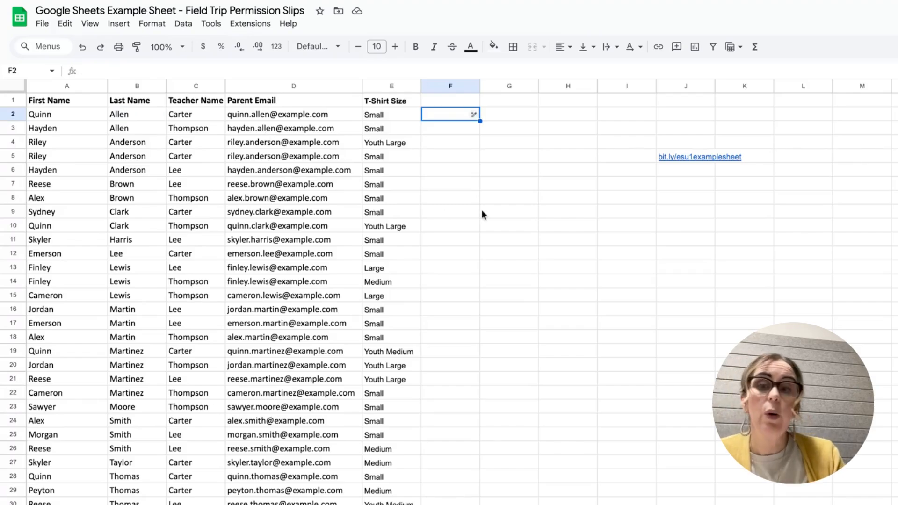
{"action": "left_click", "coordinate": [447, 104]}
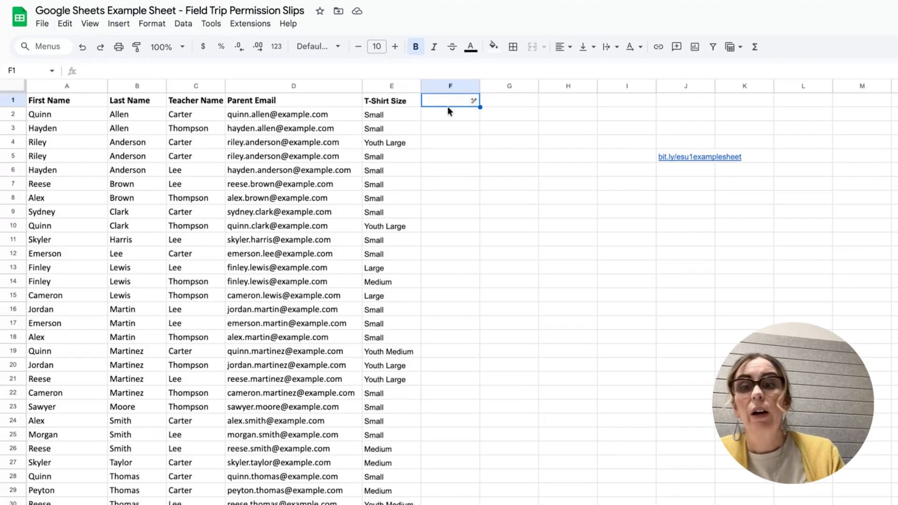
{"action": "scroll", "coordinate": [398, 195], "scroll_direction": "down", "scroll_amount": 4}
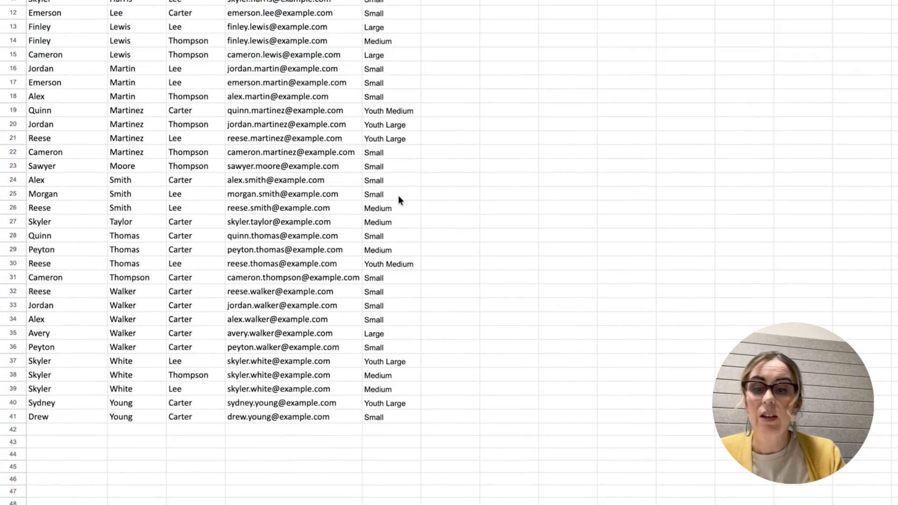
{"action": "scroll", "coordinate": [412, 191], "scroll_direction": "up", "scroll_amount": 4}
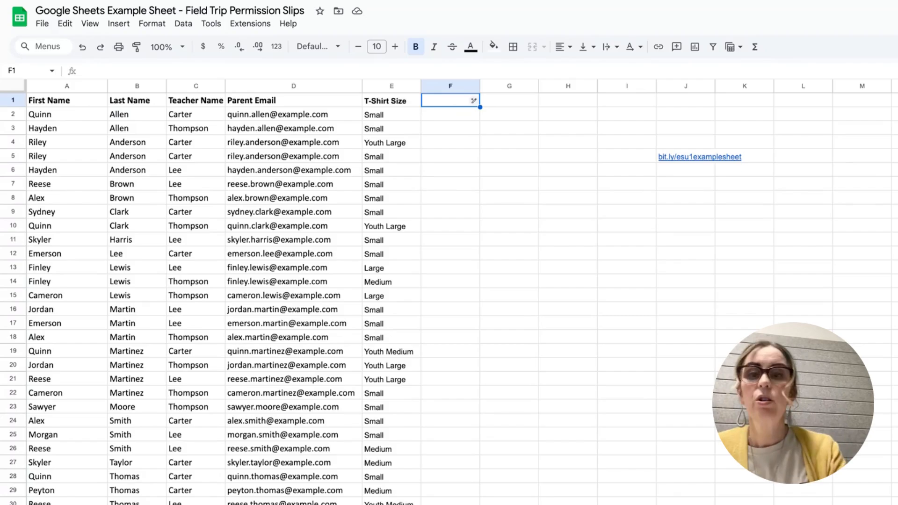
{"action": "type", "text": "Size"}
{"action": "key", "text": "Return"}
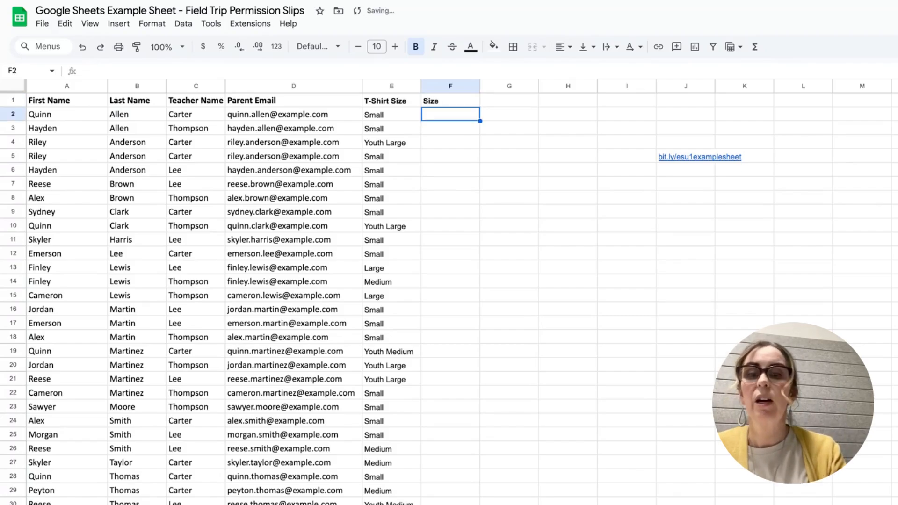
{"action": "double_click", "coordinate": [453, 103]}
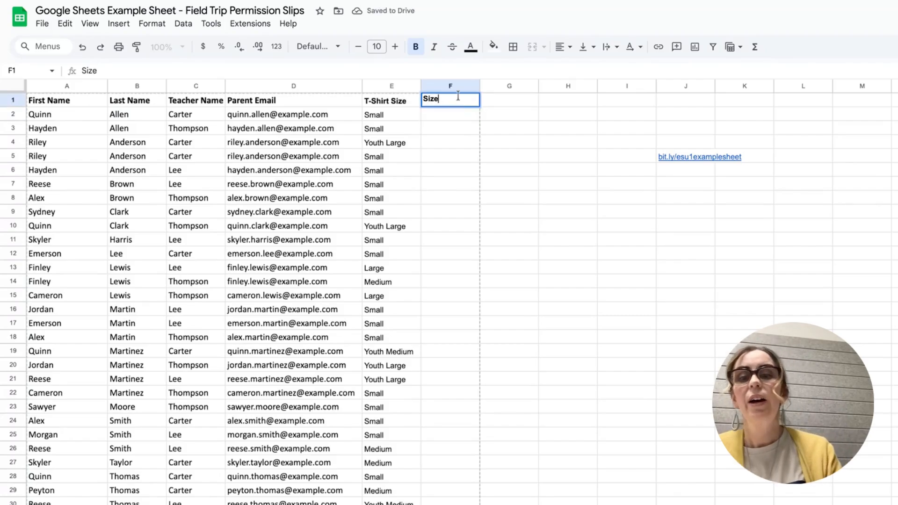
{"action": "type", "text": "s"}
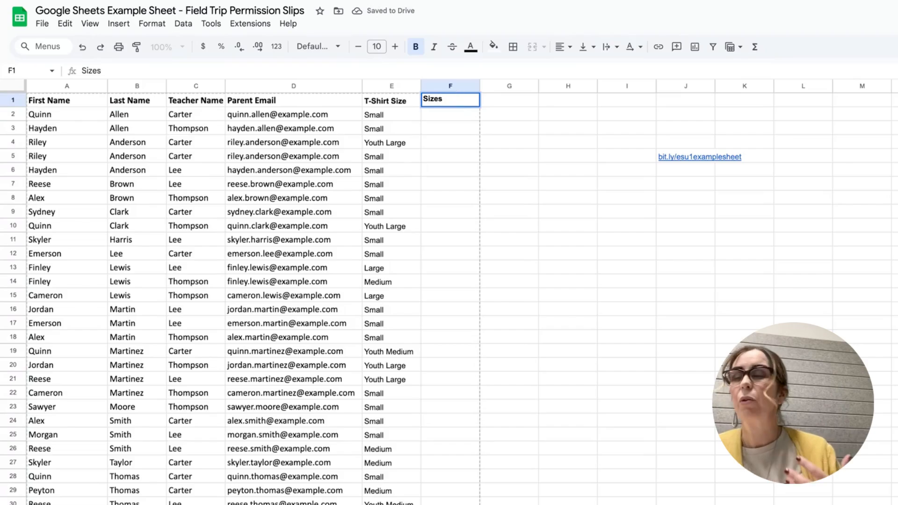
{"action": "key", "text": "Return"}
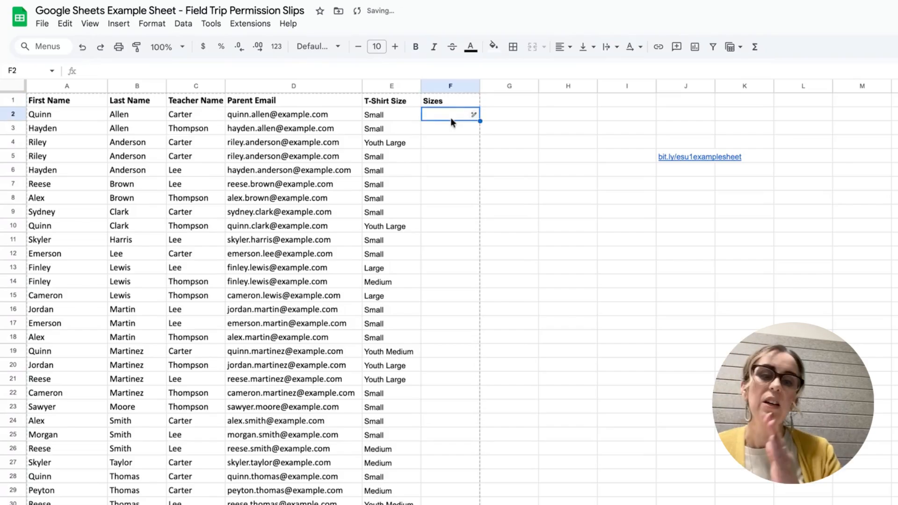
Enter the formula =unique(E2:E41) in F2 to list each distinct T-shirt size under the Sizes header.
{"action": "type", "text": "="}
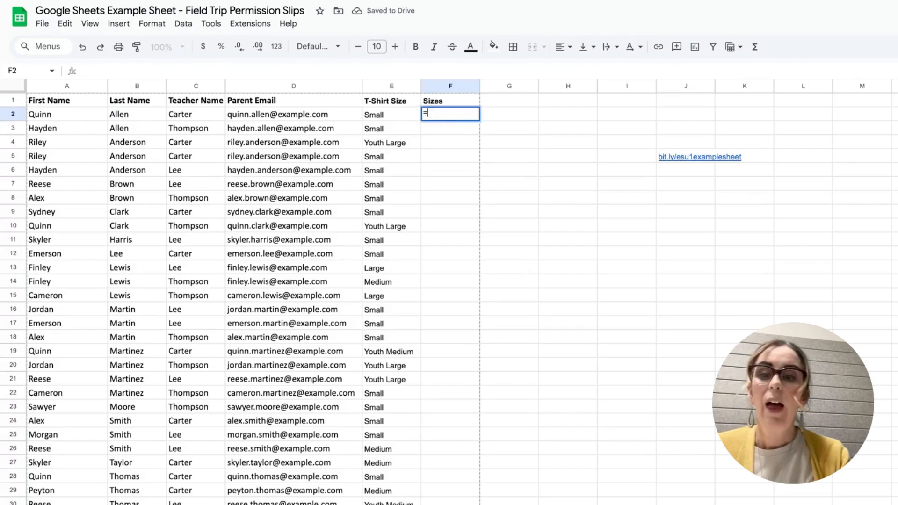
{"action": "type", "text": "unique"}
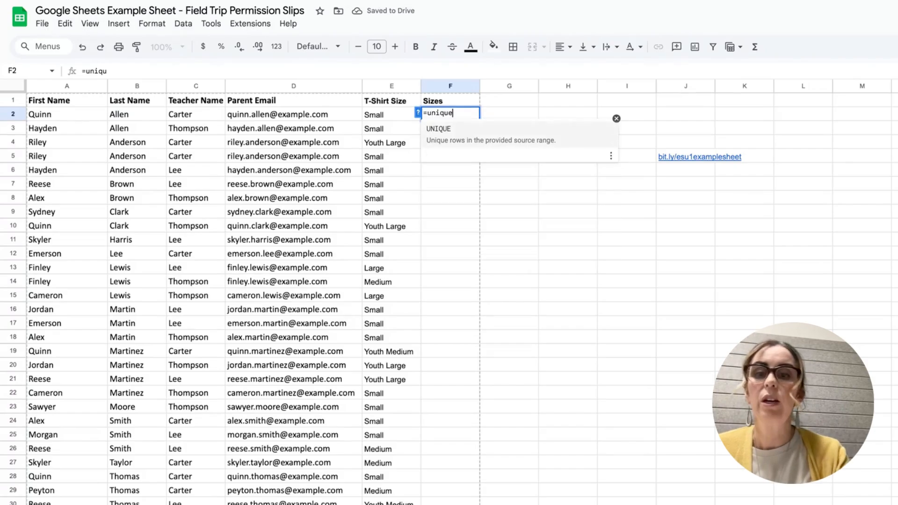
{"action": "type", "text": "("}
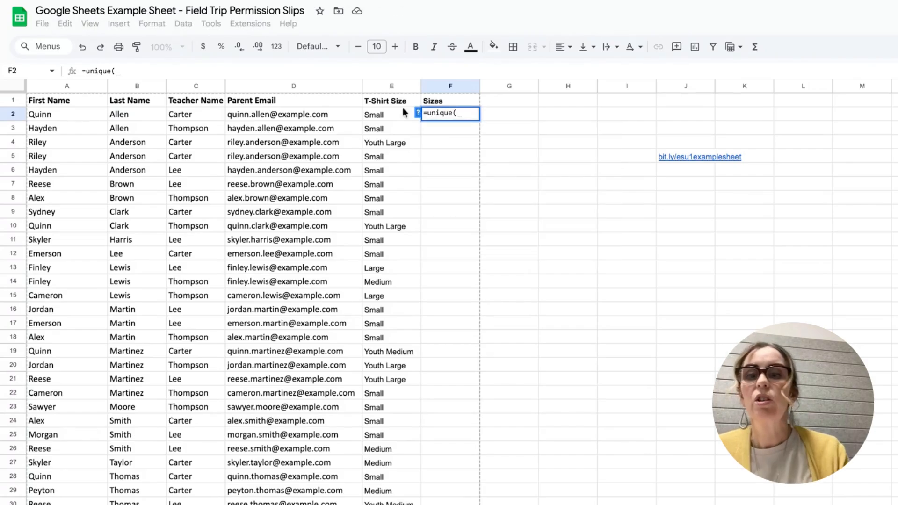
{"action": "left_click_drag", "start_coordinate": [384, 115], "coordinate": [383, 468]}
{"action": "type", "text": ")"}
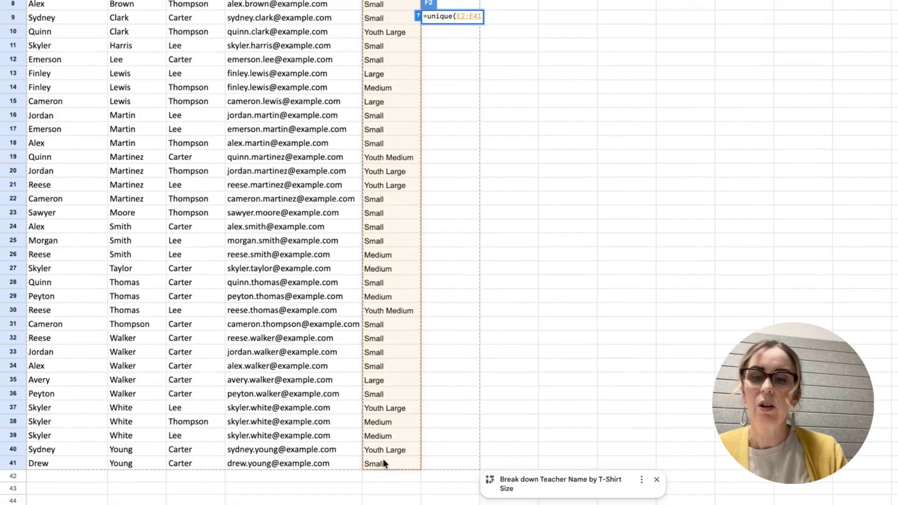
{"action": "key", "text": "Return"}
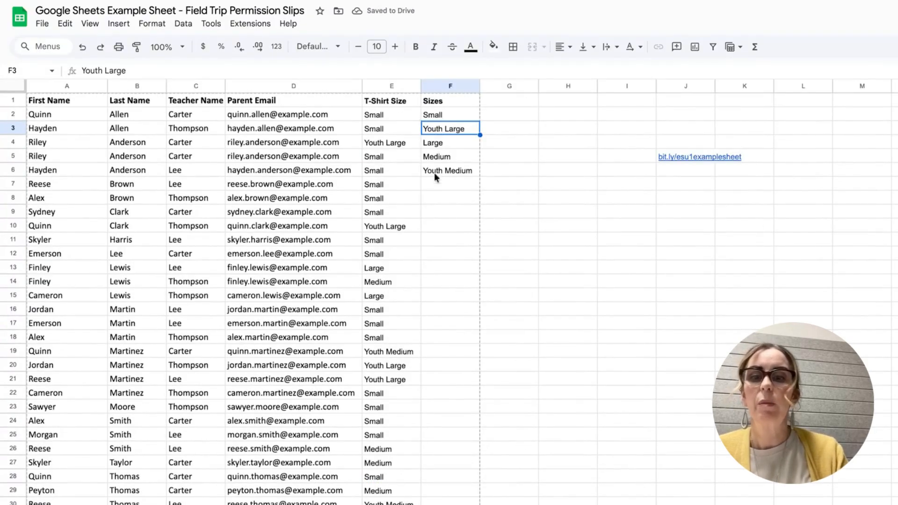
{"action": "left_click", "coordinate": [448, 117]}
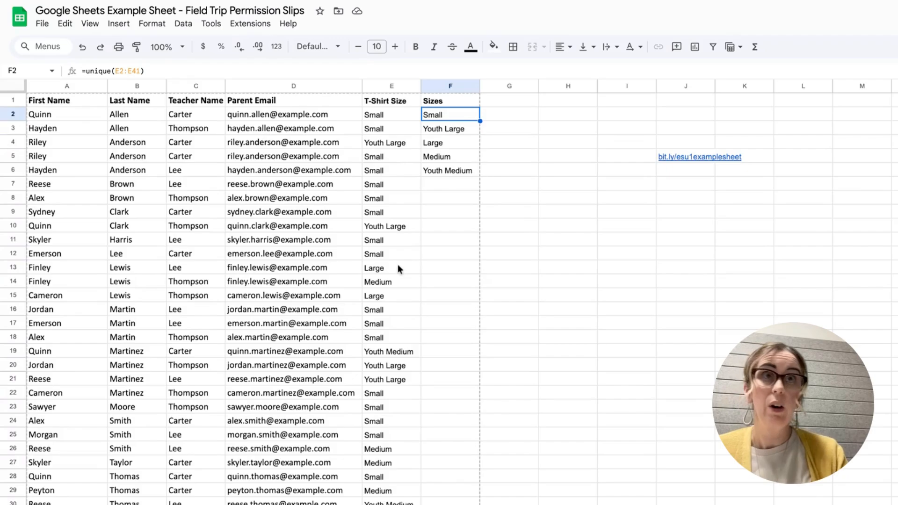
Enter the header Quantity in G1, beside the Sizes header.
{"action": "left_click", "coordinate": [498, 101]}
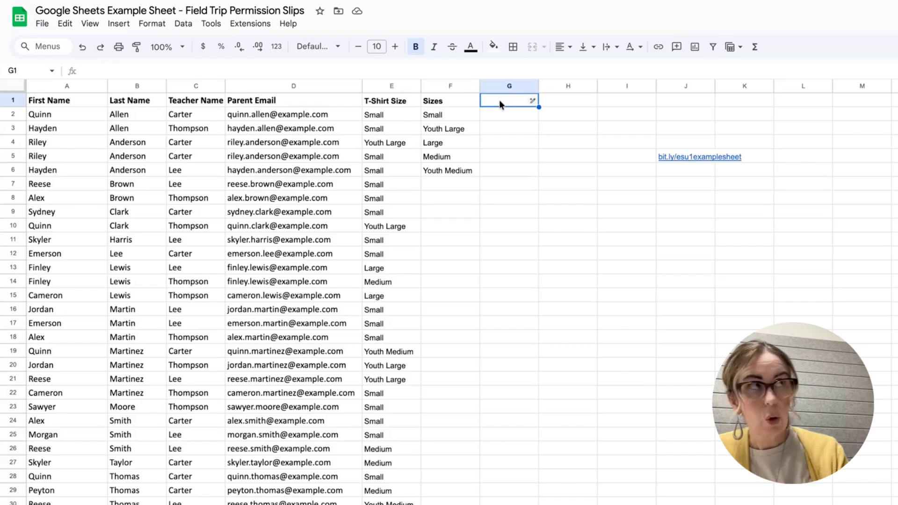
{"action": "type", "text": "Qua"}
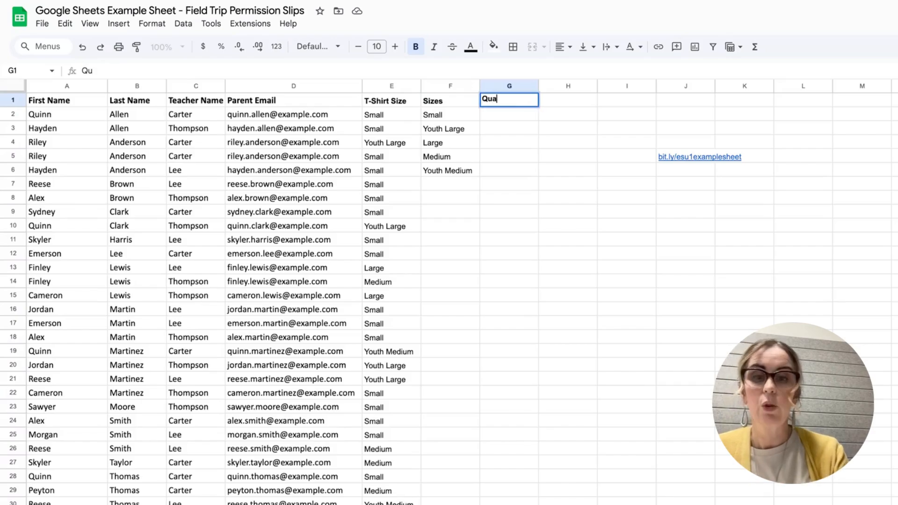
{"action": "type", "text": "ntify"}
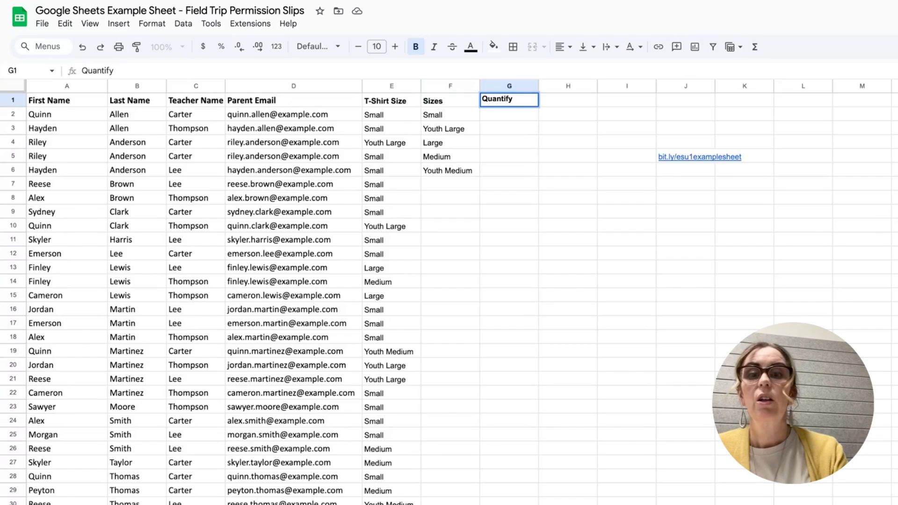
{"action": "key", "text": "BackSpace"}
{"action": "key", "text": "BackSpace"}
{"action": "type", "text": "ty"}
{"action": "key", "text": "Return"}
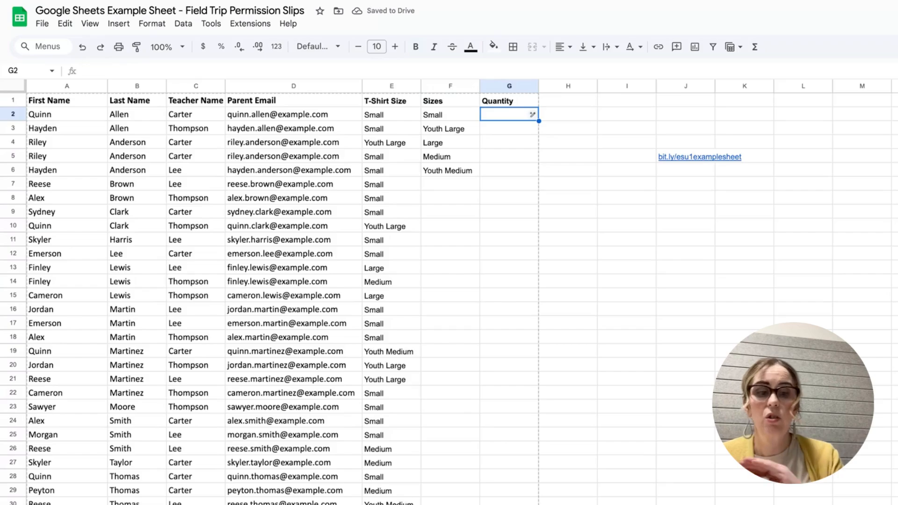
Enter the formula =counta(E2:E41) in G2 and dismiss the suggested autofill for the rest of the column.
{"action": "type", "text": "="}
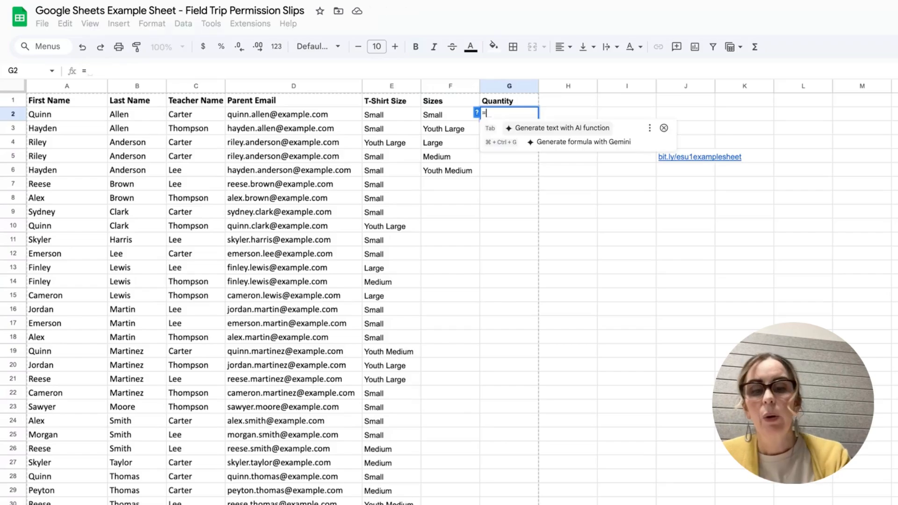
{"action": "type", "text": "cou"}
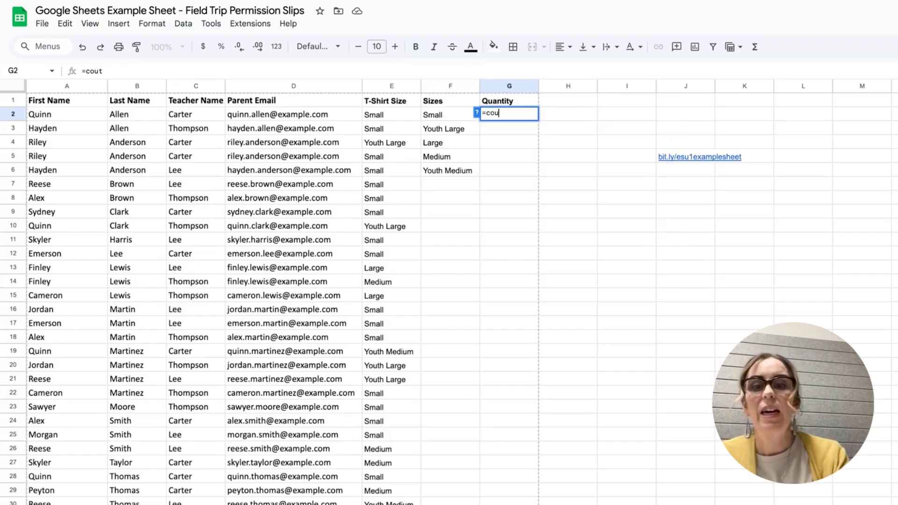
{"action": "type", "text": "nta"}
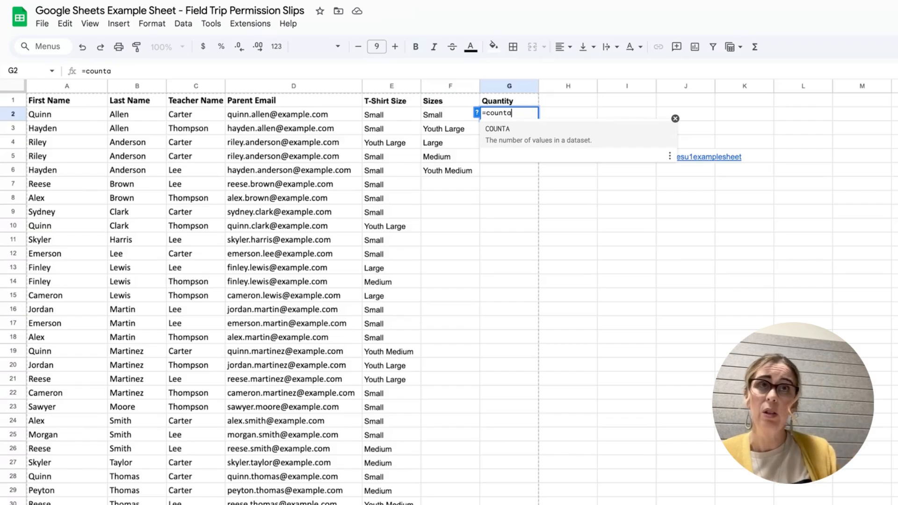
{"action": "type", "text": "("}
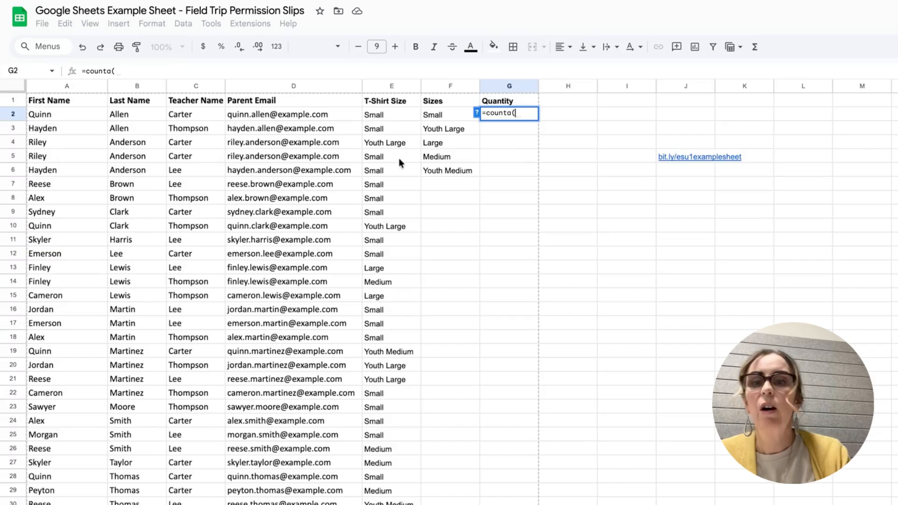
{"action": "left_click_drag", "start_coordinate": [394, 116], "coordinate": [388, 175]}
{"action": "scroll", "coordinate": [384, 419], "scroll_direction": "down", "scroll_amount": 8}
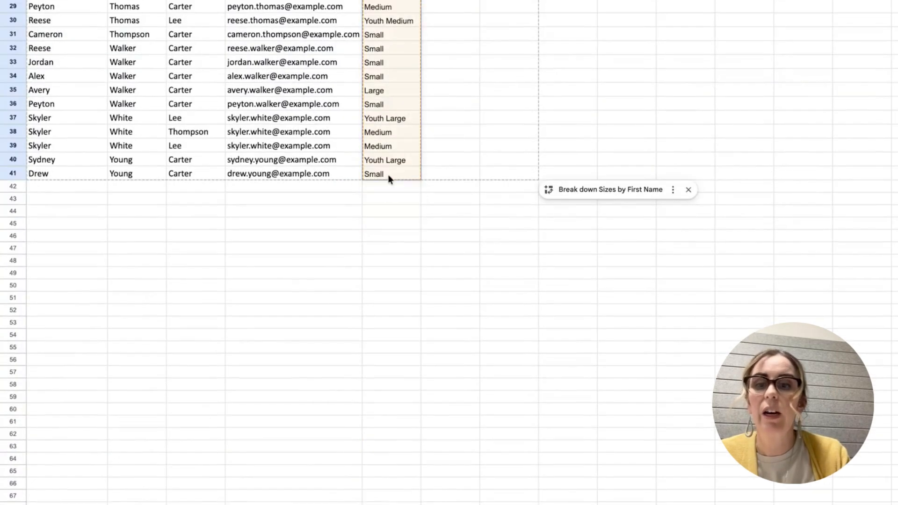
{"action": "key", "text": "Return"}
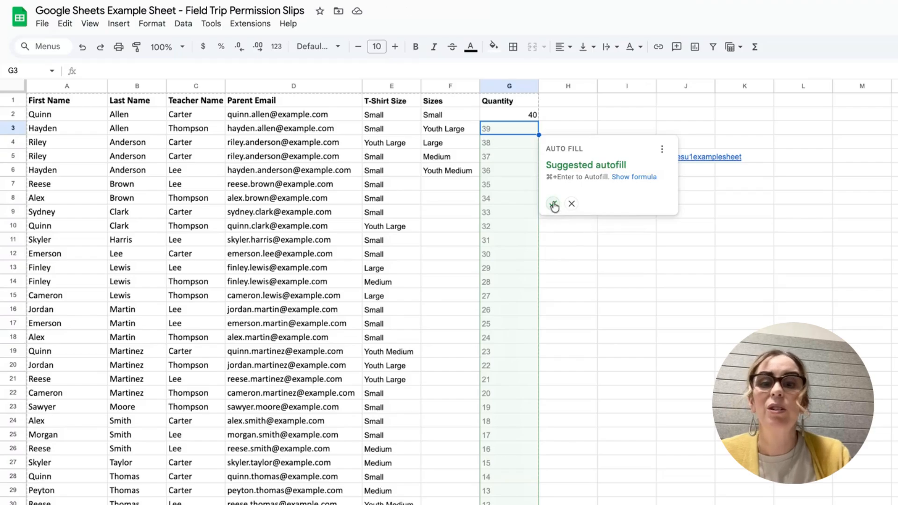
{"action": "left_click", "coordinate": [571, 204]}
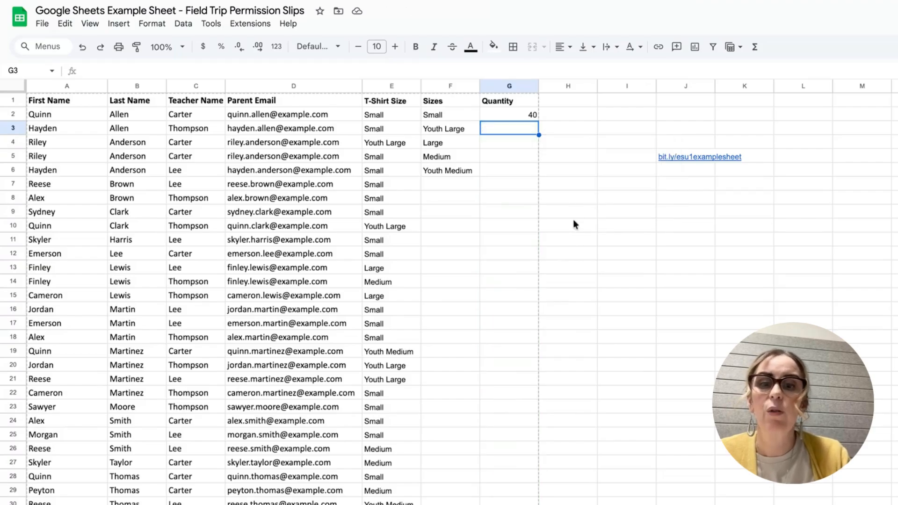
Change the formula in G2 to the conditional count =countif(F2,E2:E41).
{"action": "left_click", "coordinate": [521, 118]}
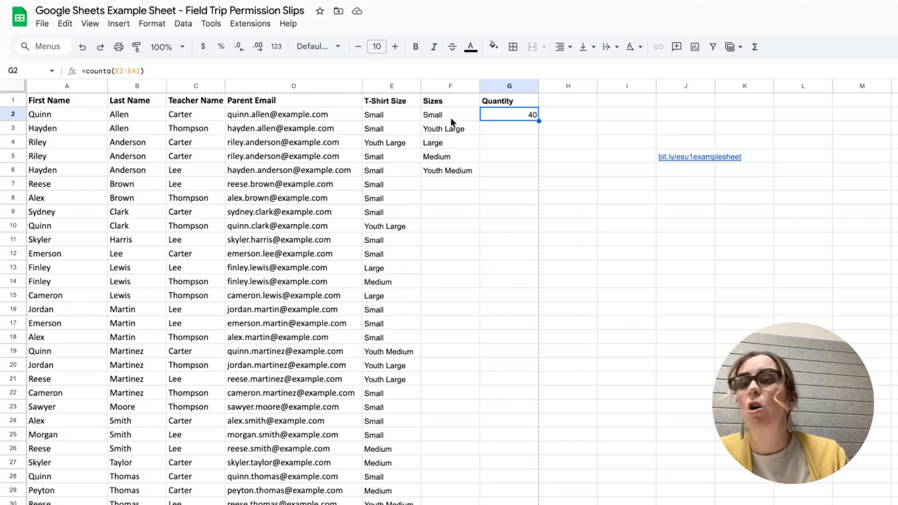
{"action": "left_click", "coordinate": [111, 71]}
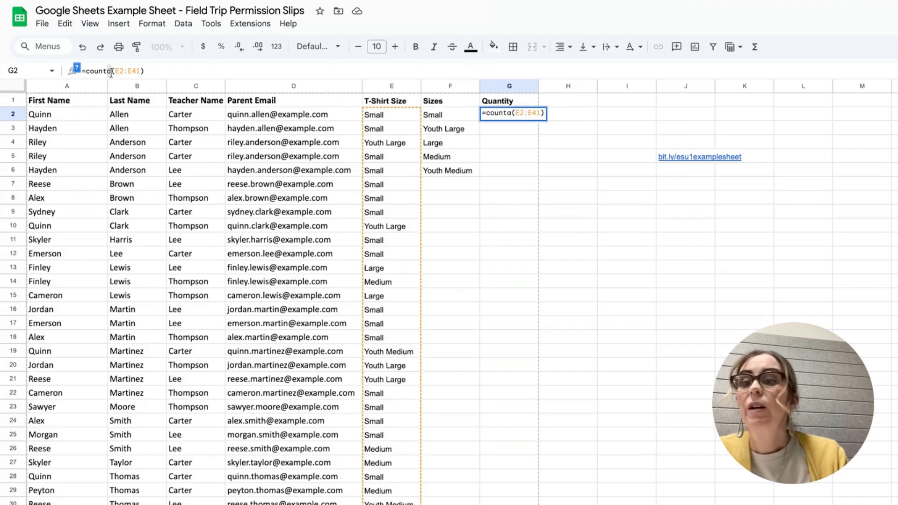
{"action": "key", "text": "BackSpace"}
{"action": "type", "text": "if"}
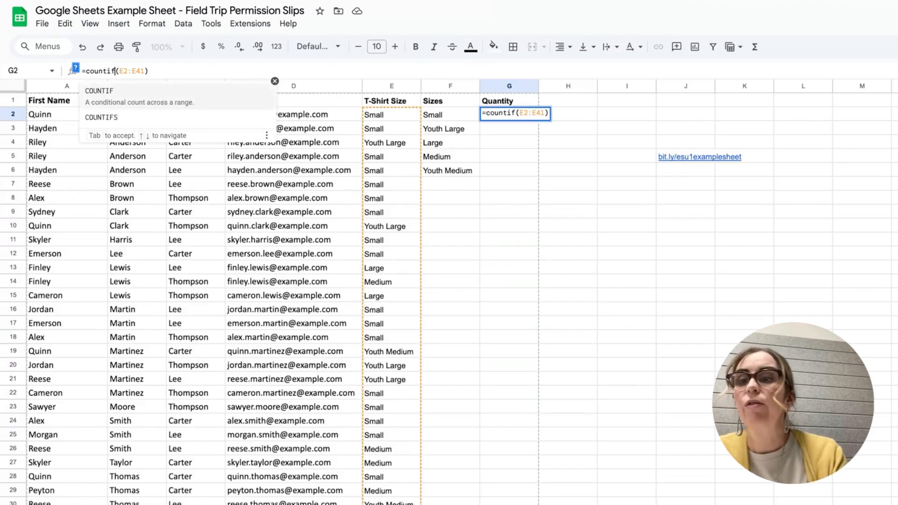
{"action": "left_click", "coordinate": [163, 71]}
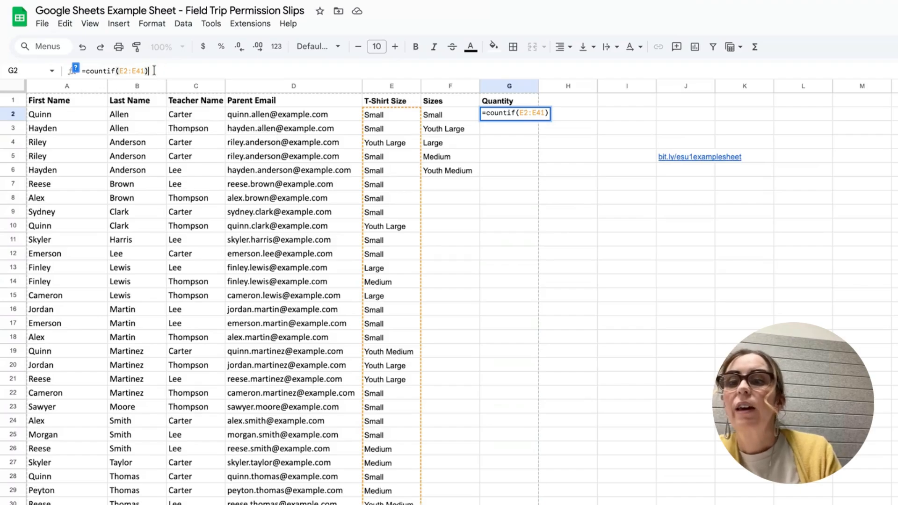
{"action": "left_click_drag", "start_coordinate": [155, 71], "coordinate": [113, 71]}
{"action": "key", "text": "BackSpace"}
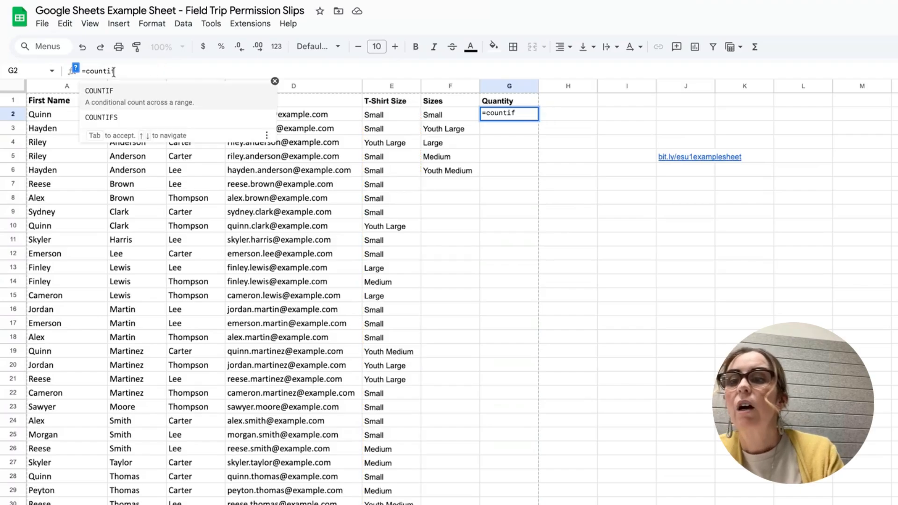
{"action": "type", "text": "("}
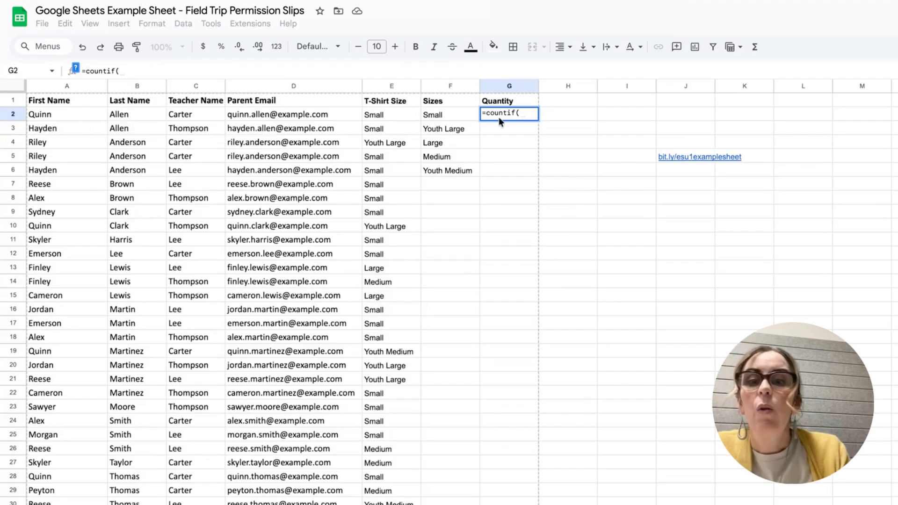
{"action": "left_click", "coordinate": [454, 113]}
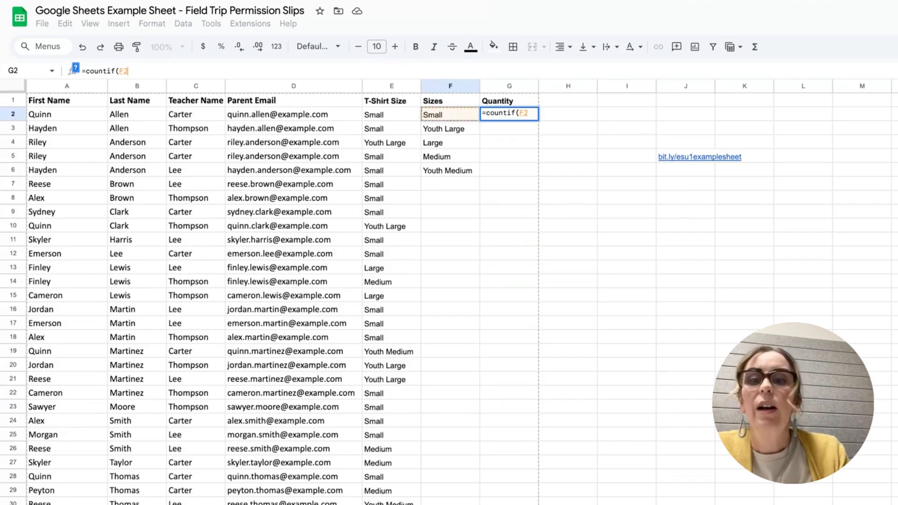
{"action": "type", "text": ","}
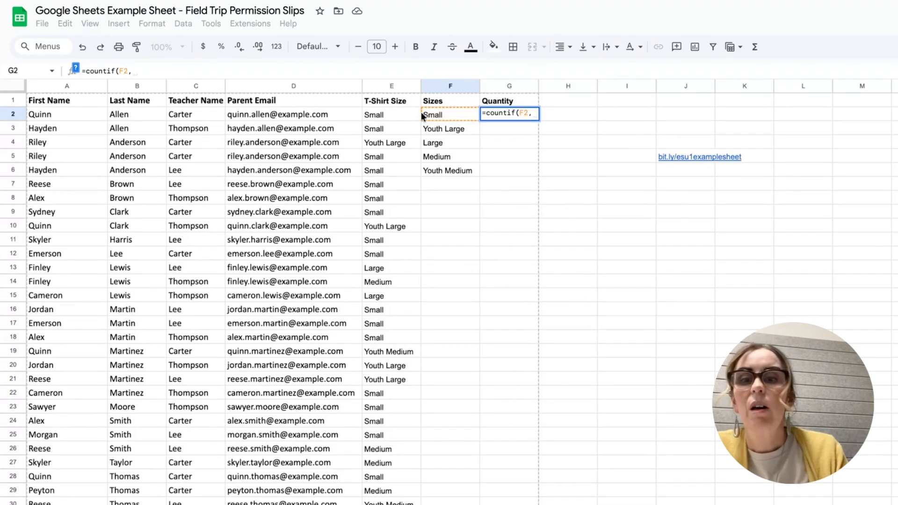
{"action": "mouse_move", "coordinate": [399, 116]}
{"action": "left_mouse_down"}
{"action": "mouse_move", "coordinate": [420, 298]}
{"action": "mouse_move", "coordinate": [419, 467]}
{"action": "mouse_move", "coordinate": [439, 130]}
{"action": "mouse_move", "coordinate": [405, 69]}
{"action": "left_mouse_up"}
{"action": "type", "text": ")"}
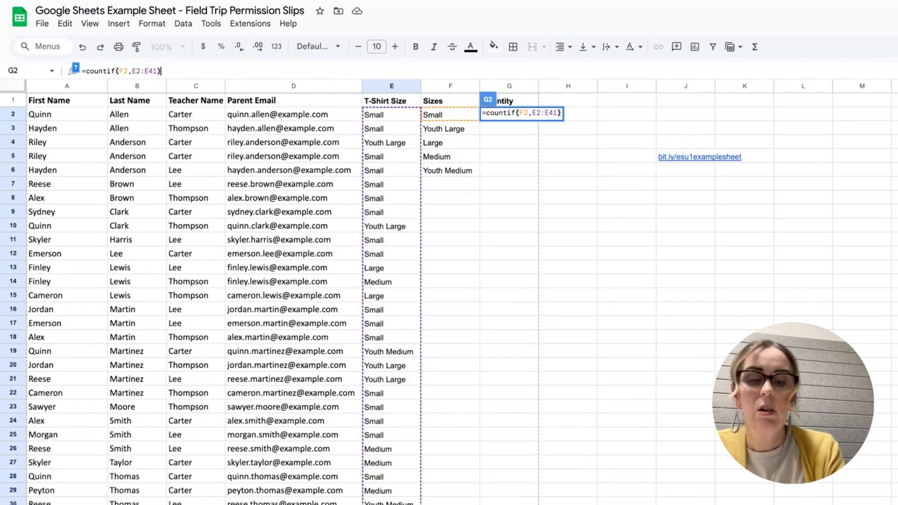
{"action": "key", "text": "Return"}
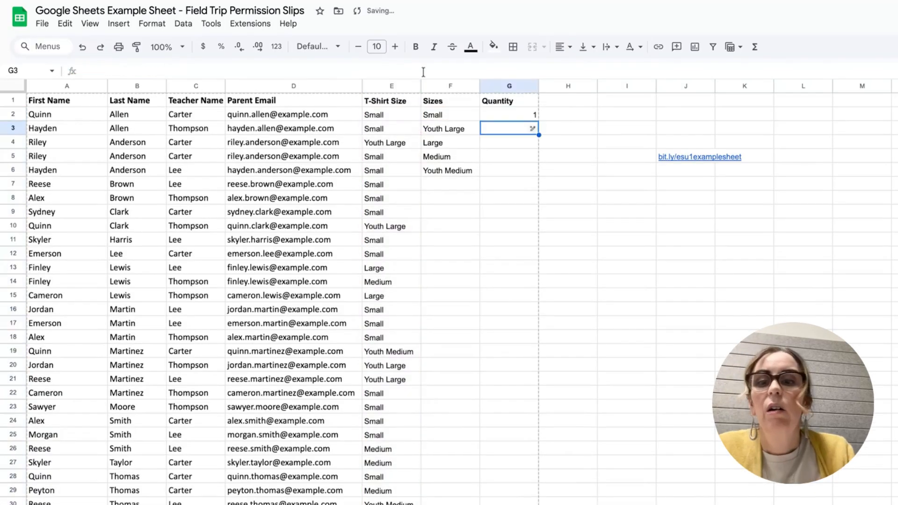
Reorder the arguments in G2 so the formula reads =countif(E2:E41,F2), and fill it down through G6.
{"action": "left_click", "coordinate": [523, 113]}
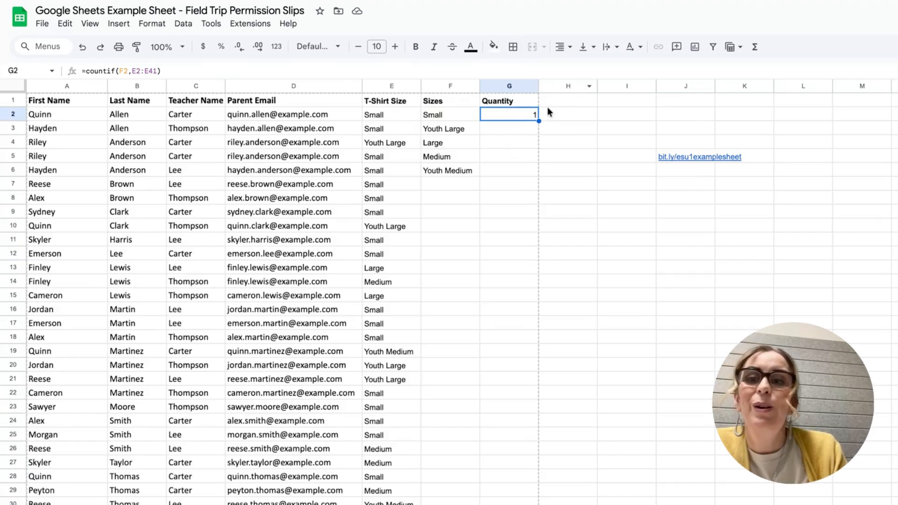
{"action": "left_click", "coordinate": [131, 71]}
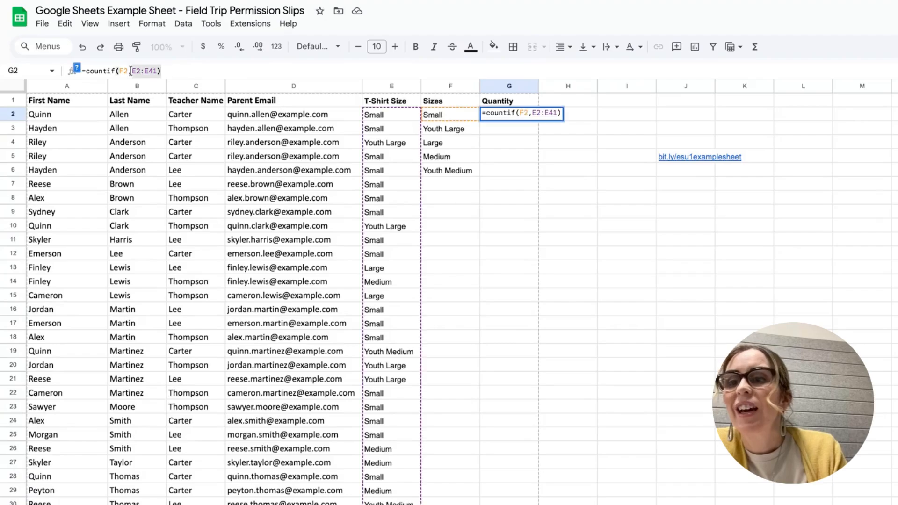
{"action": "key", "text": "BackSpace"}
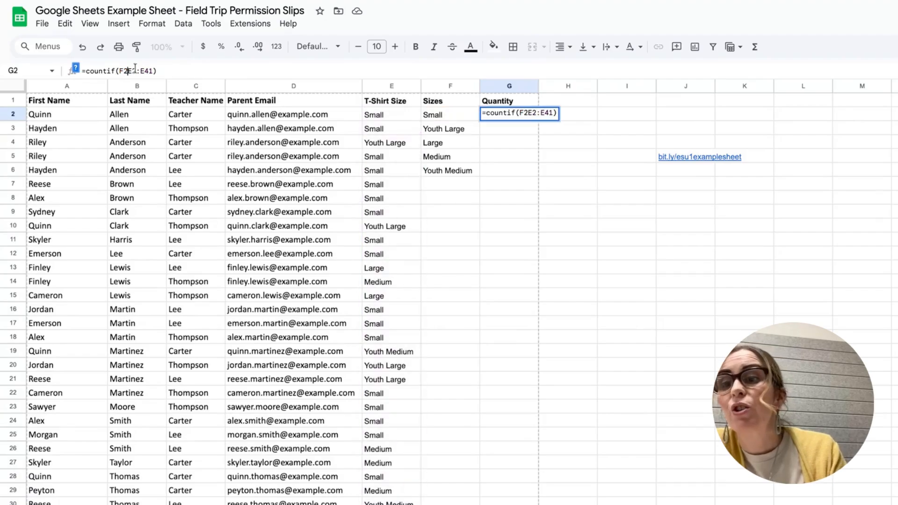
{"action": "key", "text": "BackSpace"}
{"action": "key", "text": "BackSpace"}
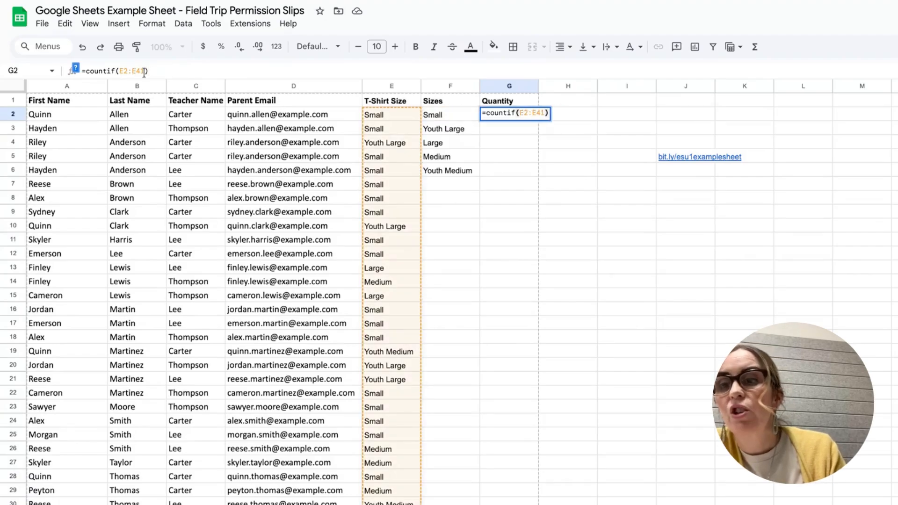
{"action": "left_click", "coordinate": [144, 71]}
{"action": "type", "text": ","}
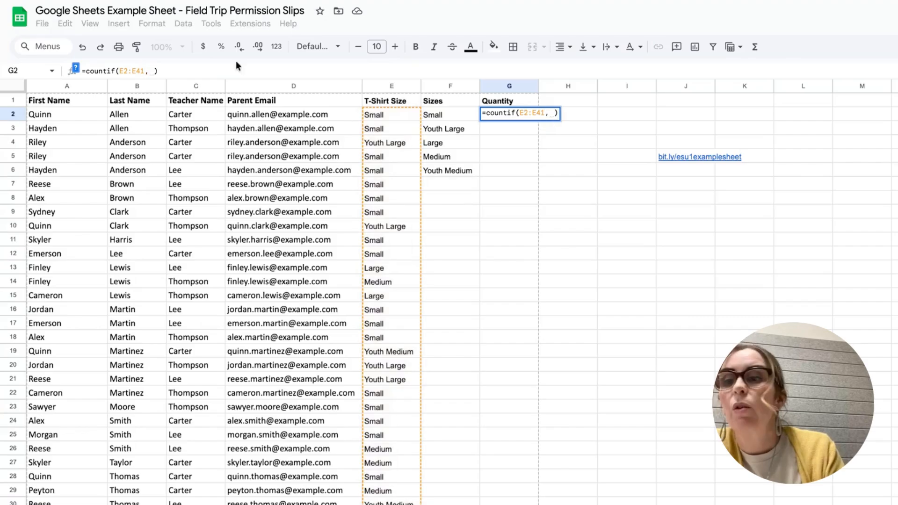
{"action": "left_click", "coordinate": [450, 117]}
{"action": "key", "text": "Return"}
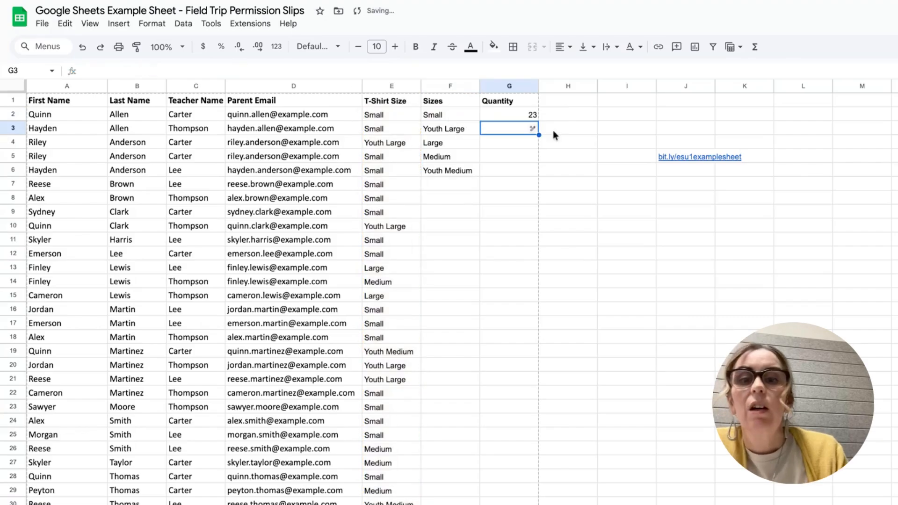
{"action": "left_click", "coordinate": [533, 118]}
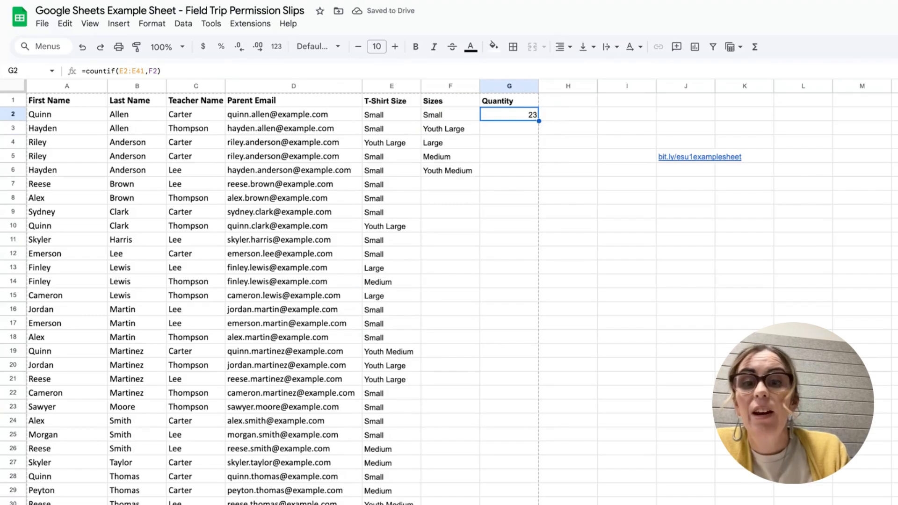
{"action": "left_click_drag", "start_coordinate": [539, 122], "coordinate": [533, 171]}
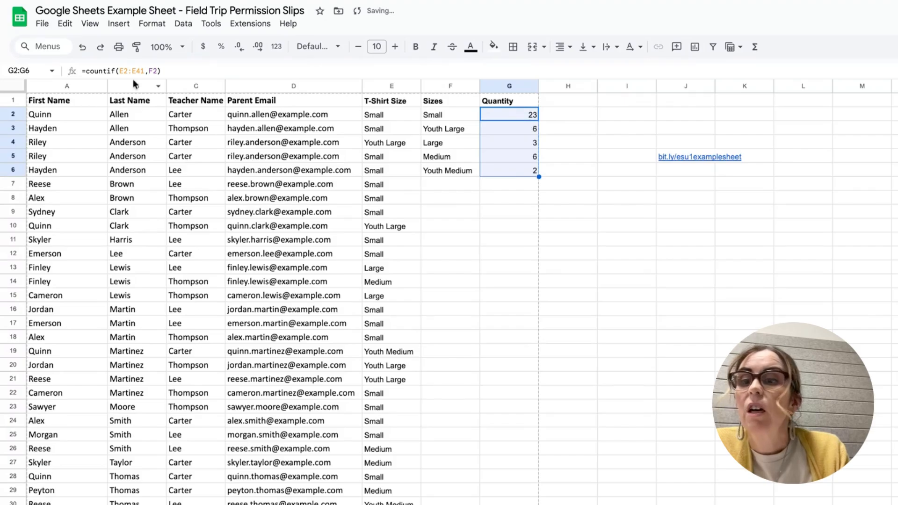
Total the quantities for all sizes in G7 with the formula =sum(G2:G6).
{"action": "left_click", "coordinate": [511, 125]}
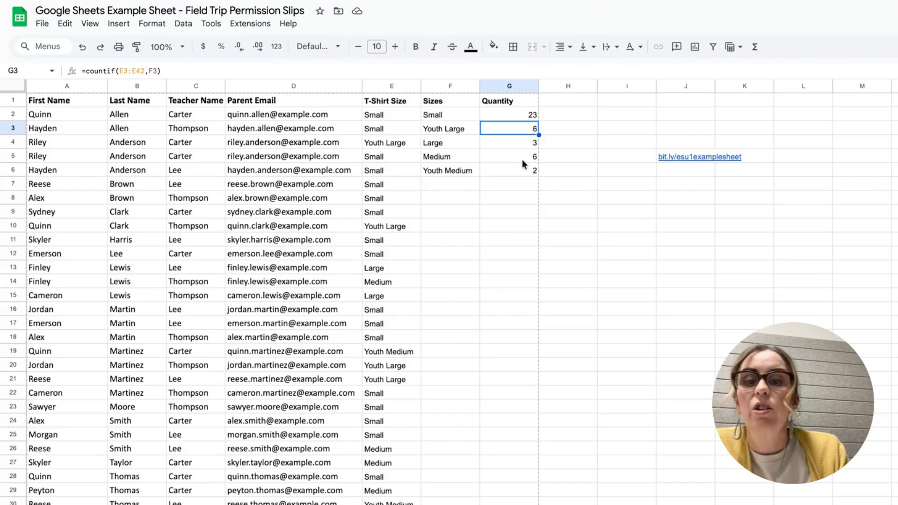
{"action": "left_click", "coordinate": [515, 175]}
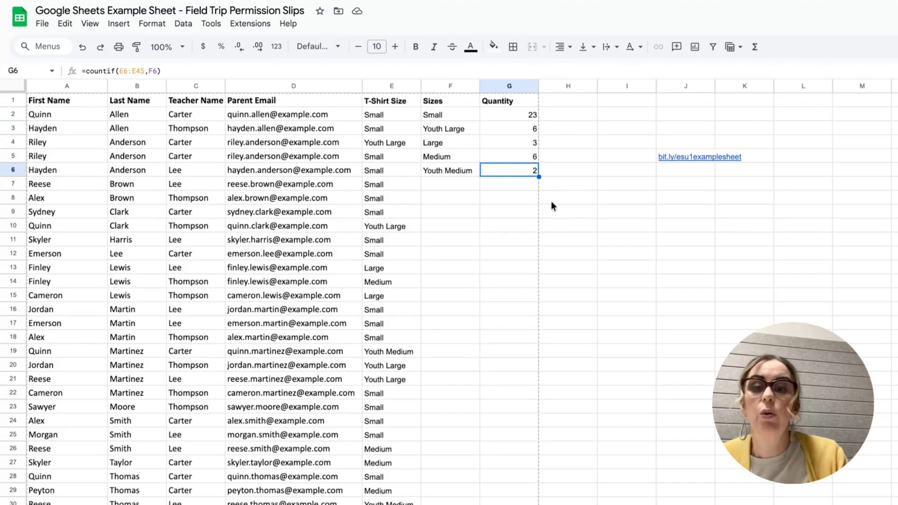
{"action": "left_click_drag", "start_coordinate": [510, 115], "coordinate": [512, 170]}
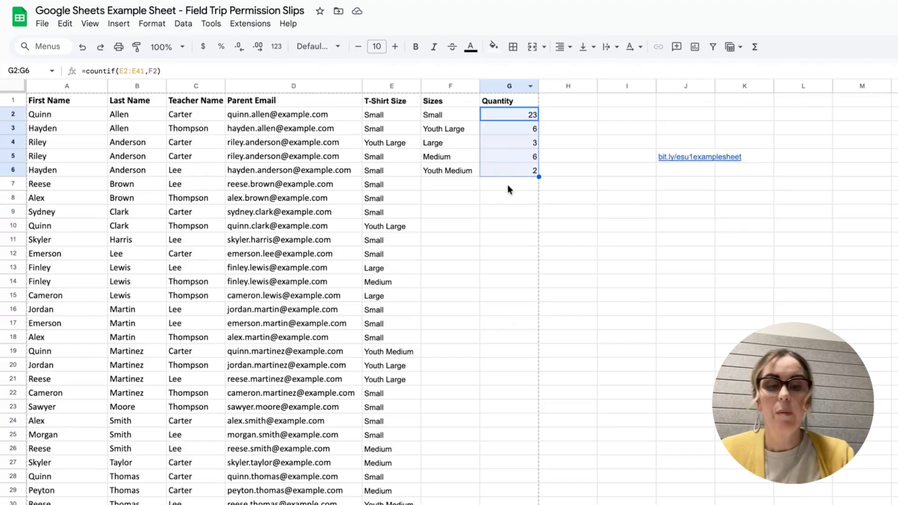
{"action": "left_click", "coordinate": [508, 186]}
{"action": "type", "text": "=sum("}
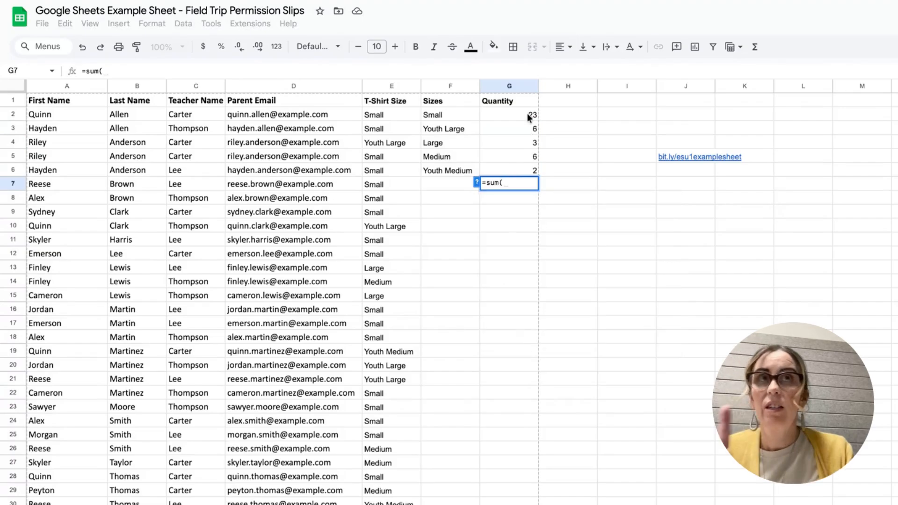
{"action": "left_click_drag", "start_coordinate": [529, 115], "coordinate": [531, 172]}
{"action": "type", "text": ")"}
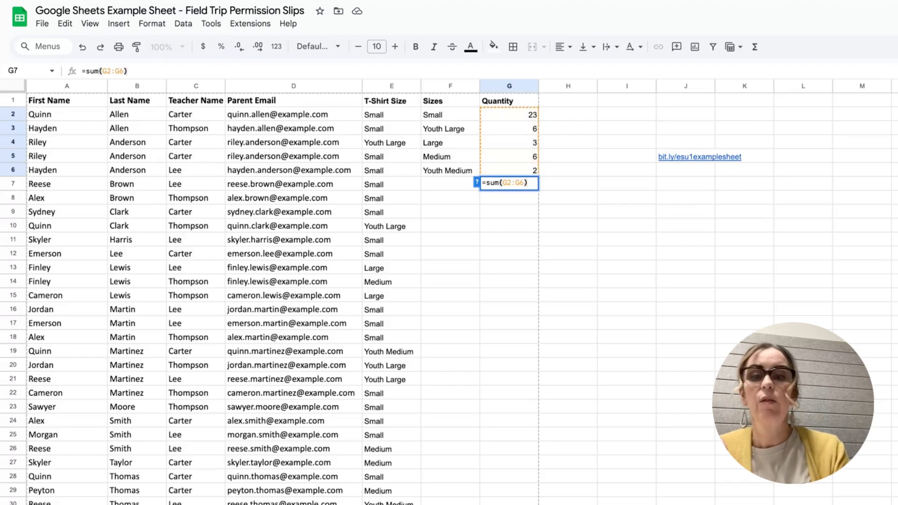
{"action": "key", "text": "Return"}
{"action": "key", "text": "Right"}
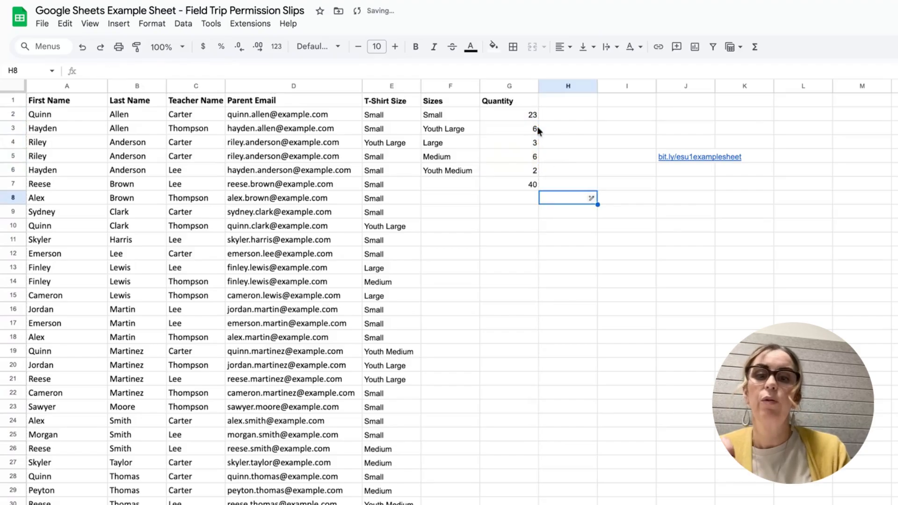
Examine the count formulas in G2 through G6 to compare the cell ranges they reference.
{"action": "left_click", "coordinate": [532, 120]}
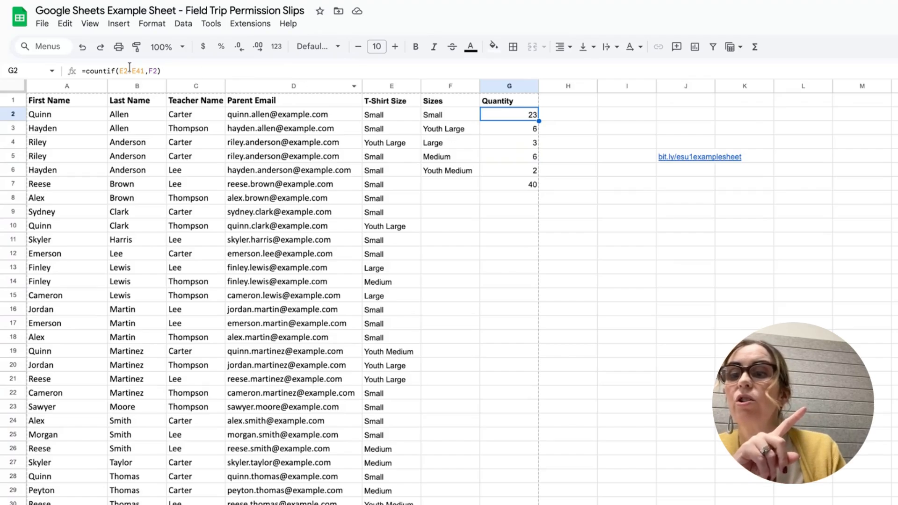
{"action": "key", "text": "Down"}
{"action": "key", "text": "Down"}
{"action": "key", "text": "Down"}
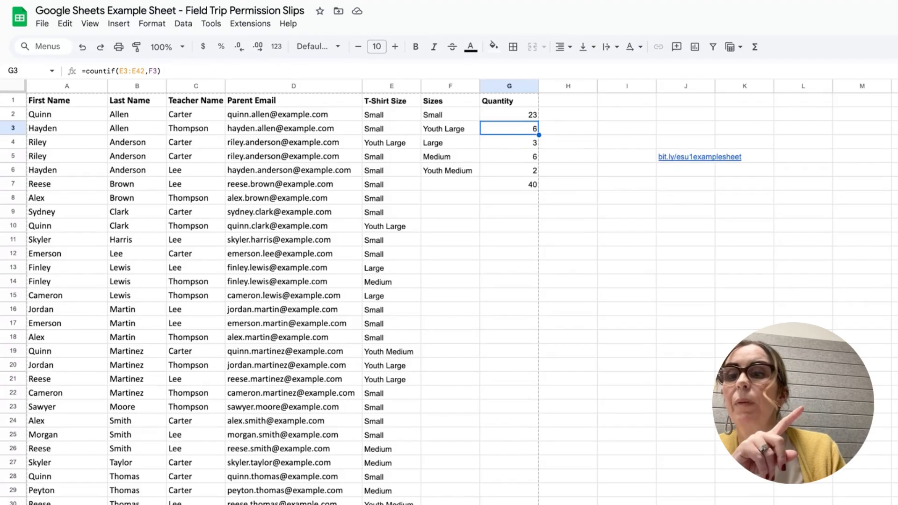
{"action": "key", "text": "Down"}
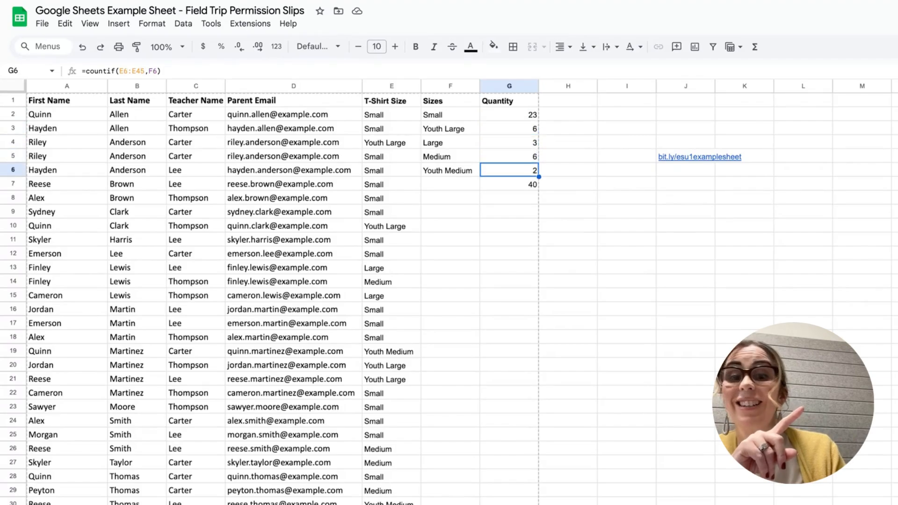
{"action": "key", "text": "Up"}
{"action": "key", "text": "Up"}
{"action": "key", "text": "Up"}
{"action": "key", "text": "Up"}
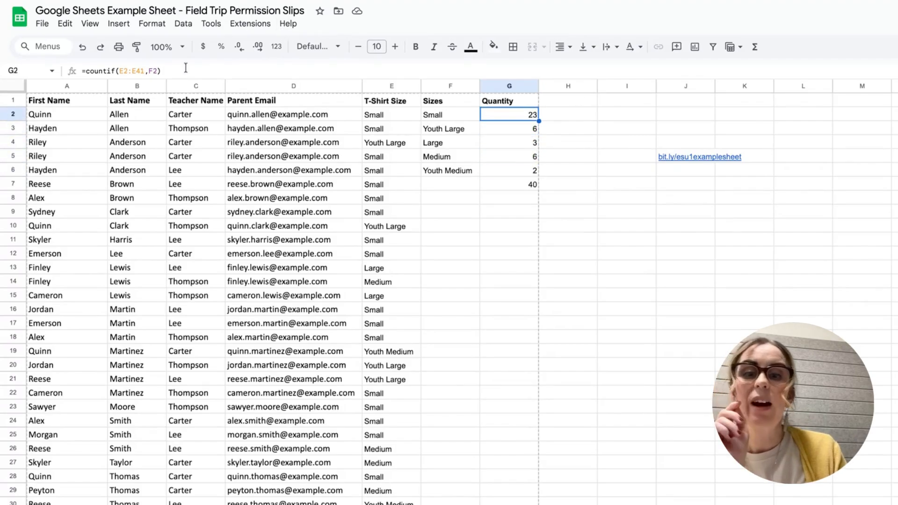
Lock the starting row of the range in G2 so it reads =countif(E$2:E41,F2), and fill it down through G6.
{"action": "left_click", "coordinate": [123, 71]}
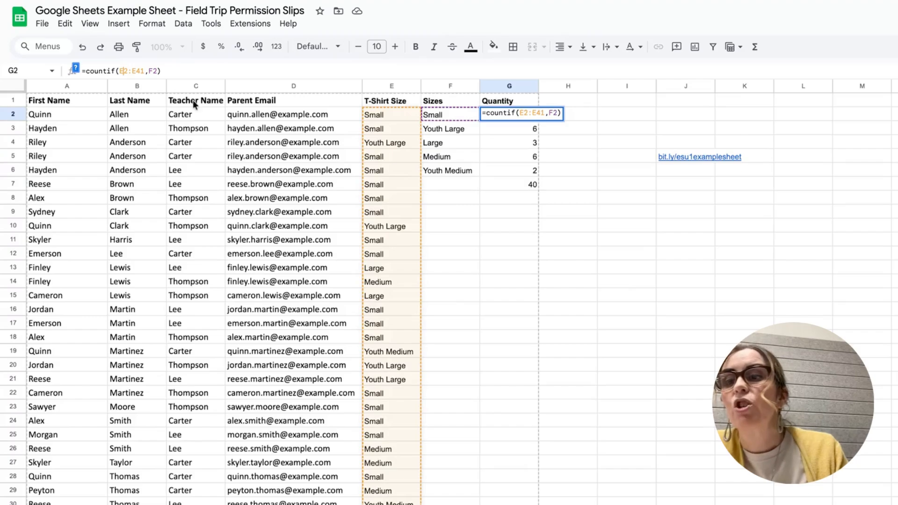
{"action": "type", "text": "$"}
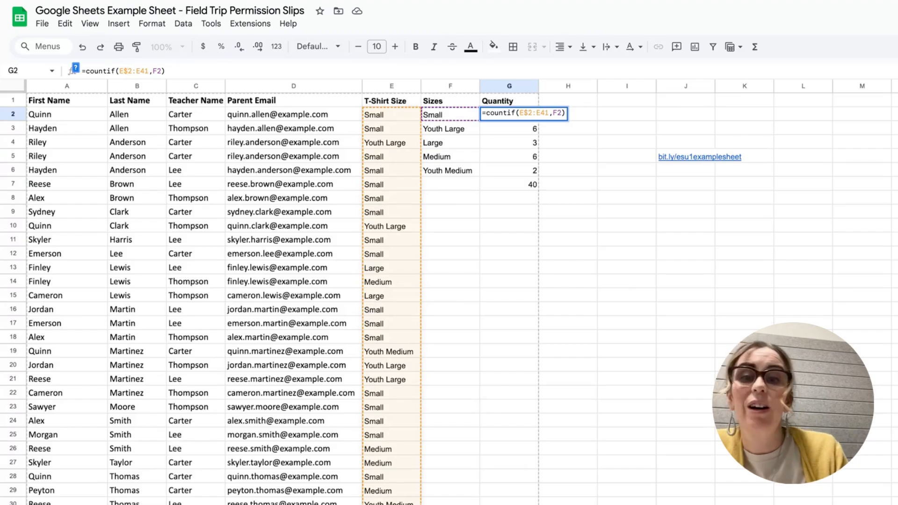
{"action": "key", "text": "Return"}
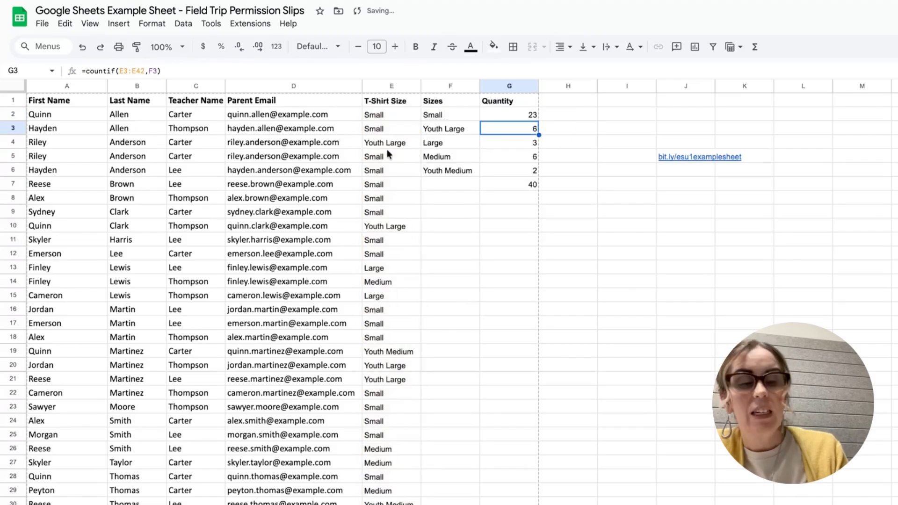
{"action": "left_click", "coordinate": [527, 117]}
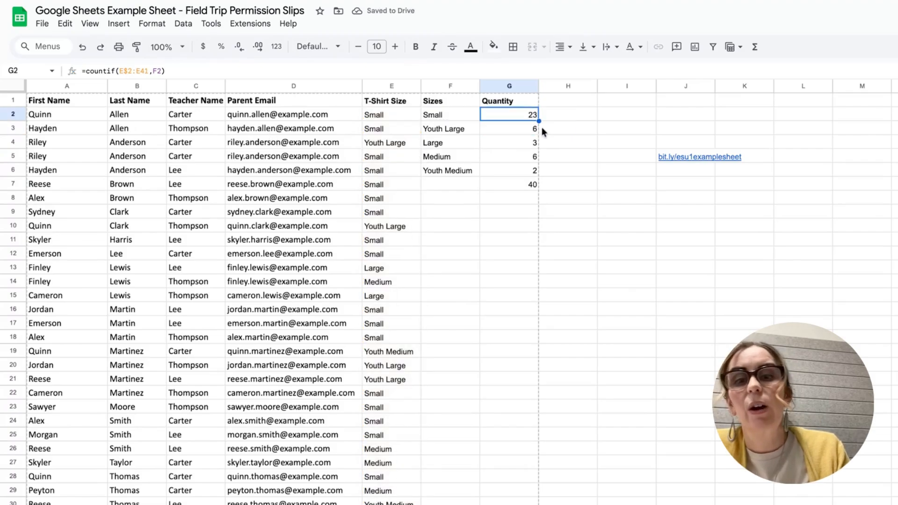
{"action": "left_click_drag", "start_coordinate": [537, 121], "coordinate": [538, 172]}
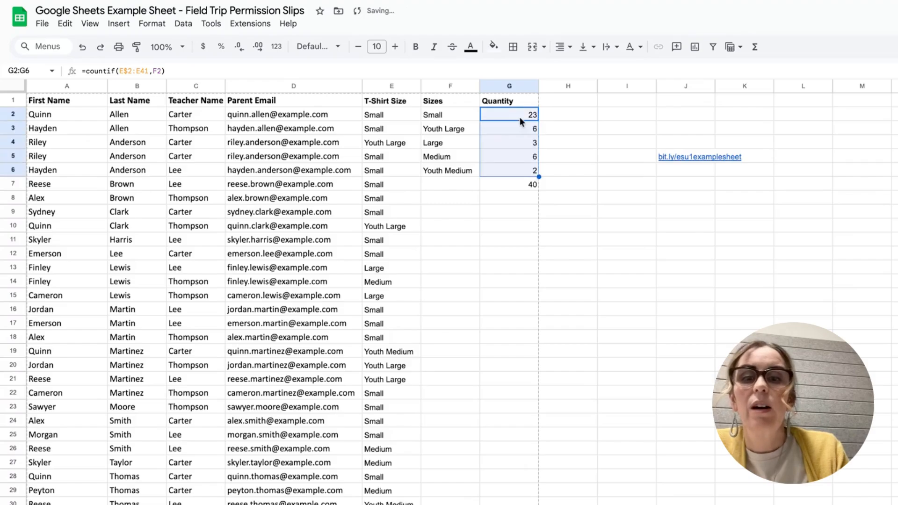
Check the start and end rows of the ranges in the filled formulas down to G6.
{"action": "key", "text": "Down"}
{"action": "key", "text": "Down"}
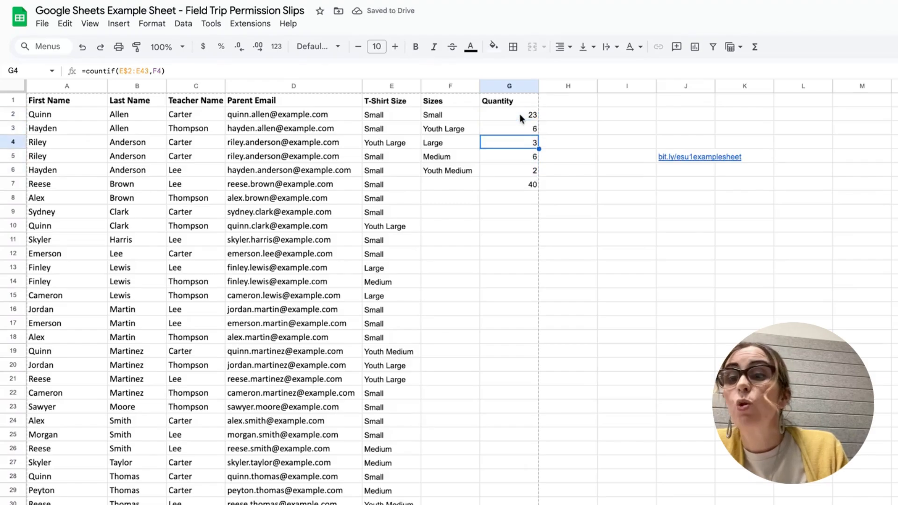
{"action": "key", "text": "Down"}
{"action": "key", "text": "Down"}
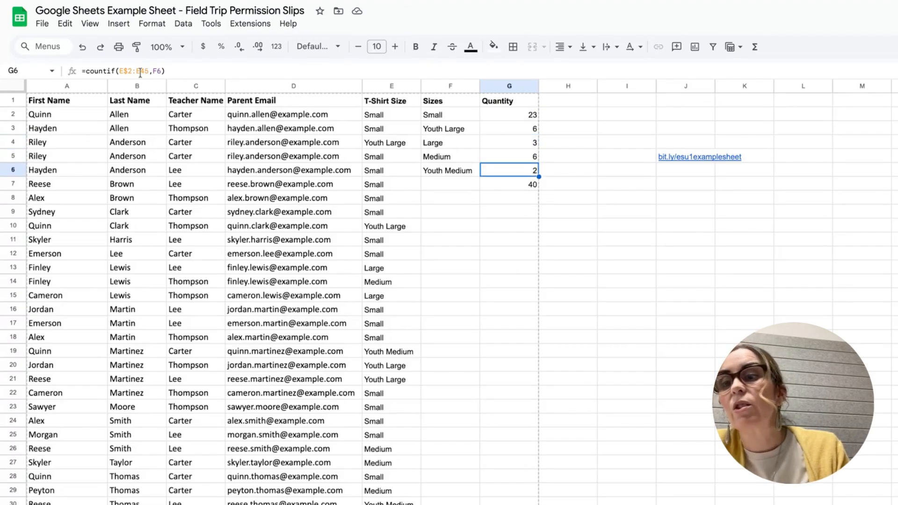
{"action": "key", "text": "Up"}
{"action": "key", "text": "Up"}
{"action": "key", "text": "Up"}
{"action": "key", "text": "Up"}
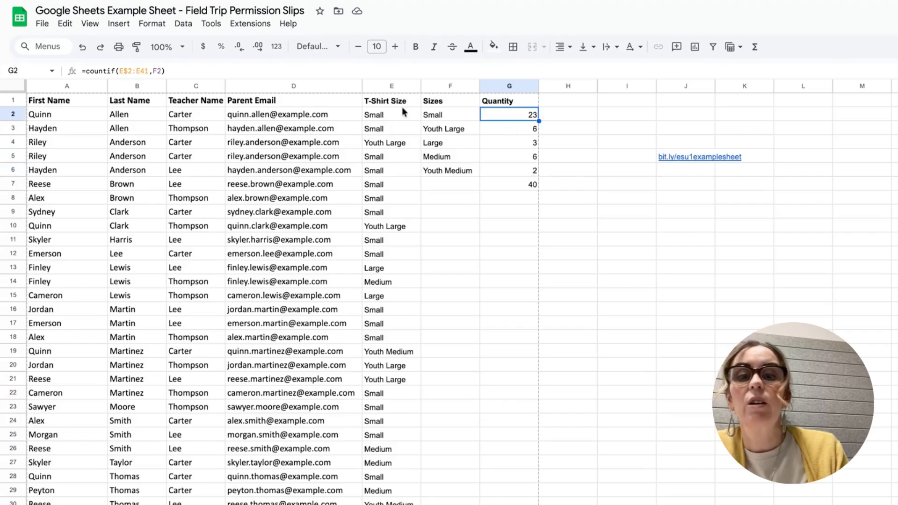
Lock the ending row as well so G2 reads =countif(E$2:E$41,F2), and refill the formula down through G6.
{"action": "left_click", "coordinate": [140, 71]}
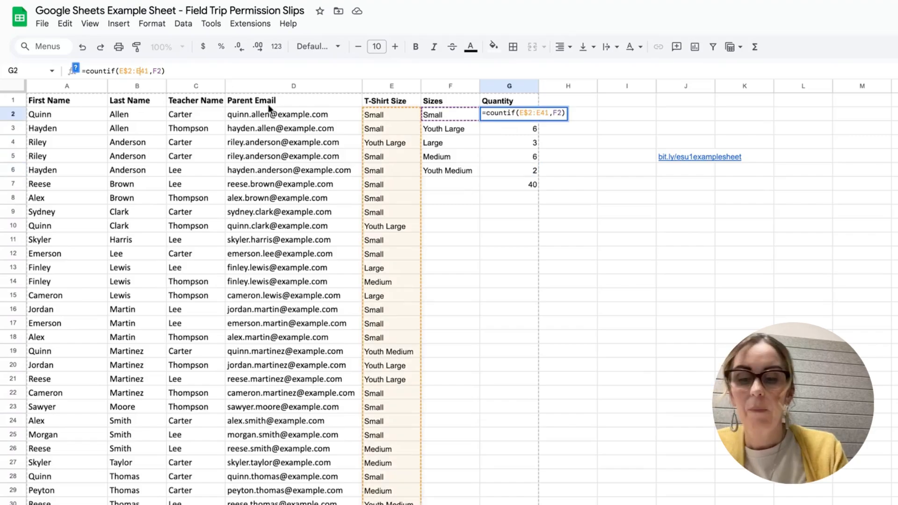
{"action": "type", "text": "$"}
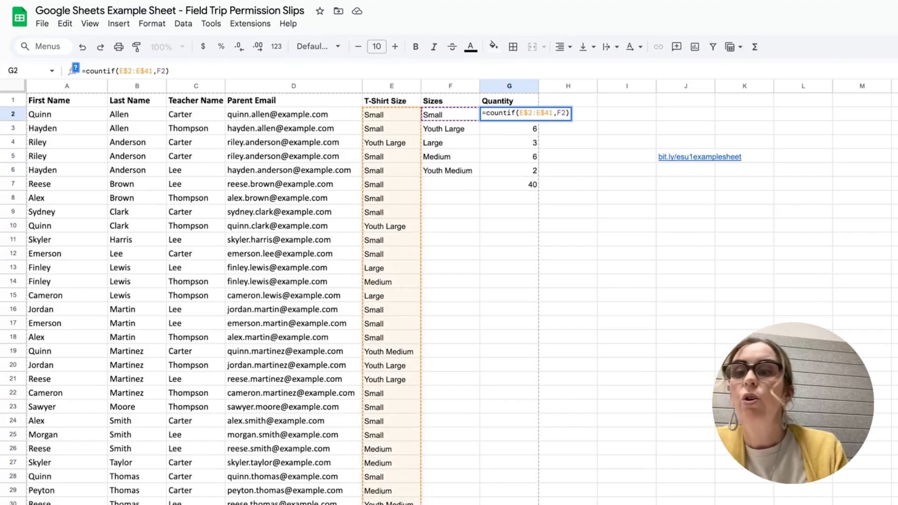
{"action": "key", "text": "Return"}
{"action": "left_click", "coordinate": [512, 117]}
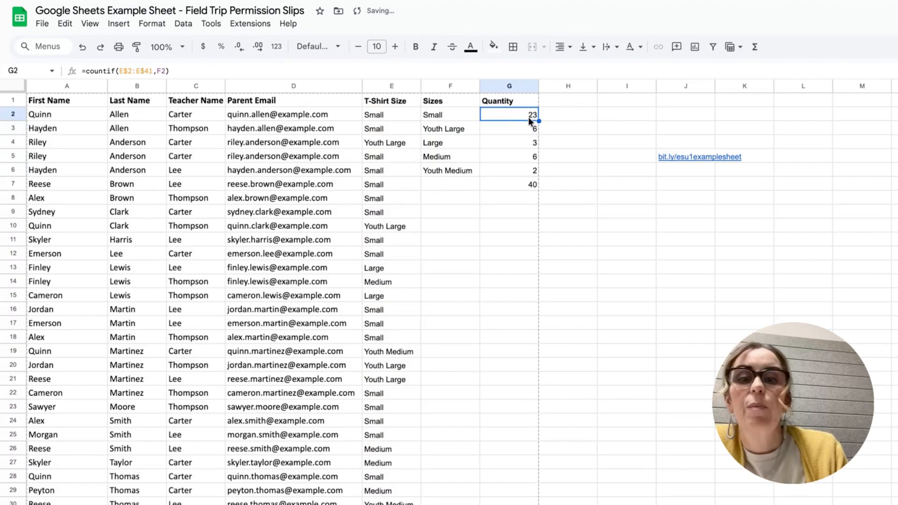
{"action": "left_click_drag", "start_coordinate": [538, 121], "coordinate": [538, 173]}
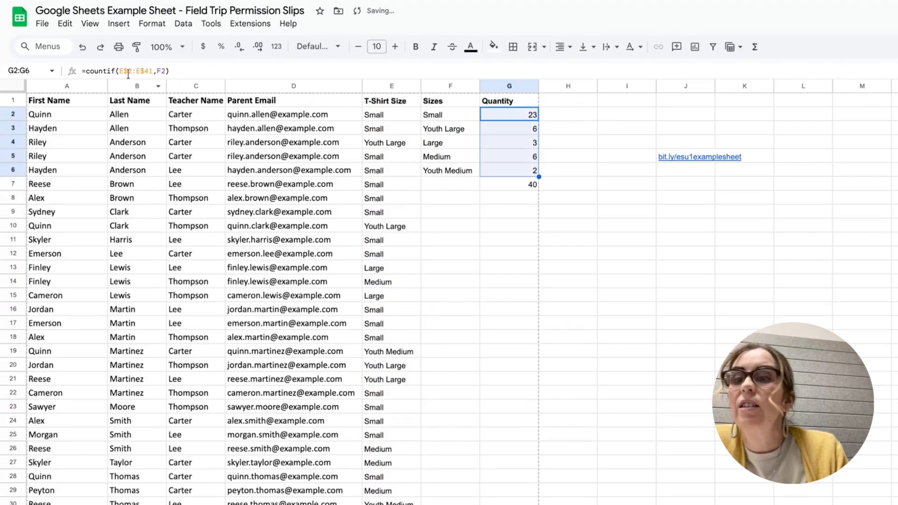
Label the sum row Total in F7 and make F7:G7 bold.
{"action": "left_click", "coordinate": [500, 189]}
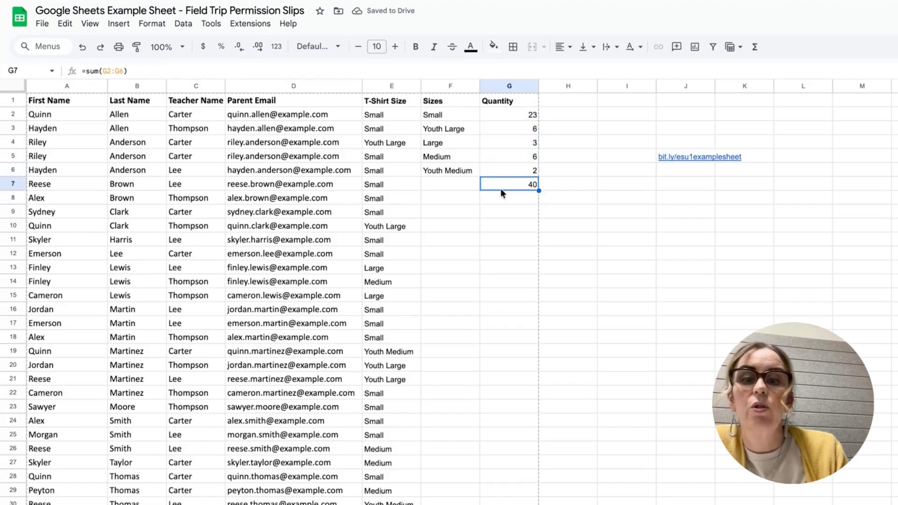
{"action": "left_click", "coordinate": [470, 189]}
{"action": "type", "text": "Total"}
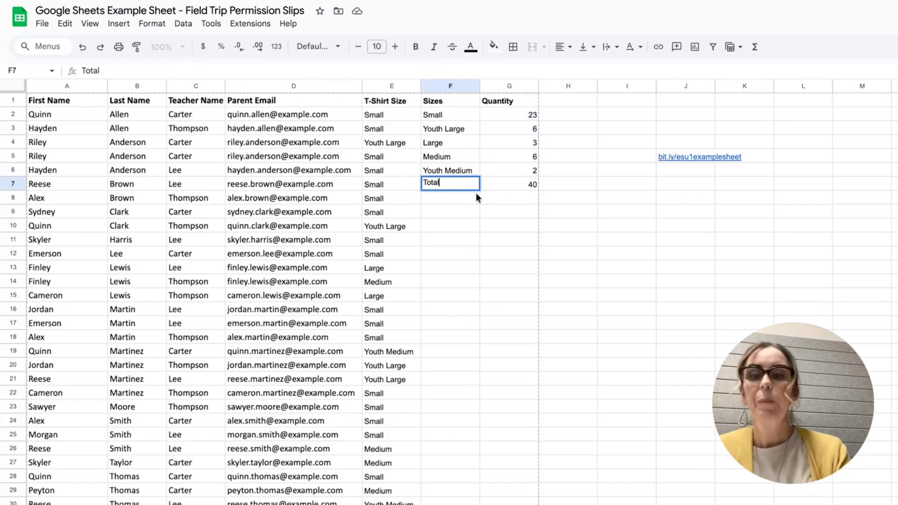
{"action": "left_click", "coordinate": [510, 223]}
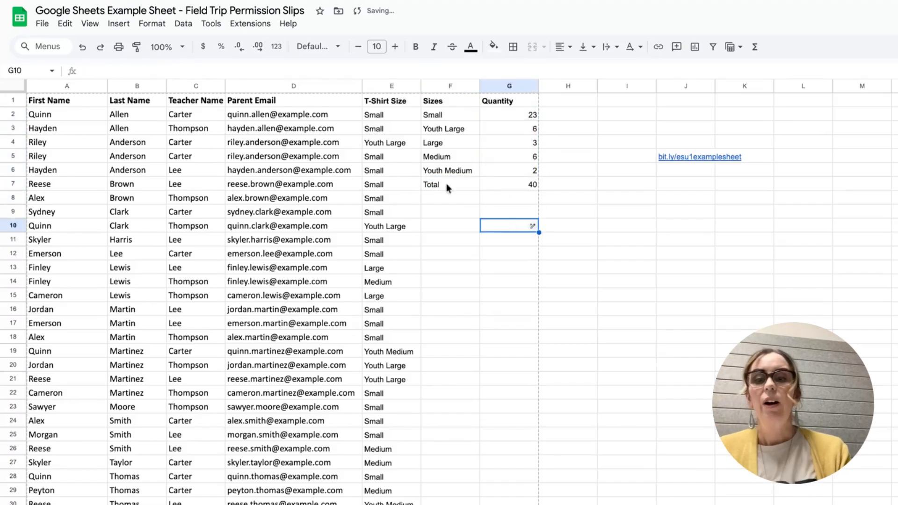
{"action": "left_click_drag", "start_coordinate": [446, 183], "coordinate": [506, 183]}
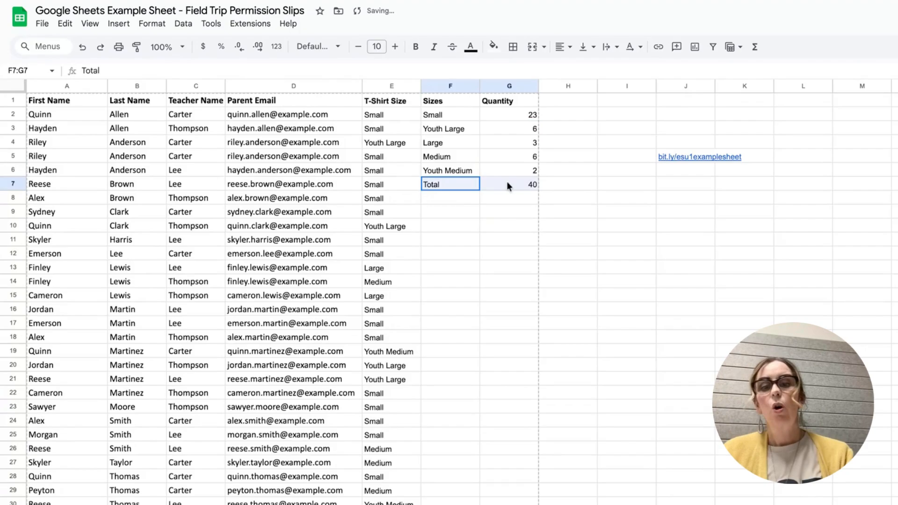
{"action": "left_click", "coordinate": [416, 49]}
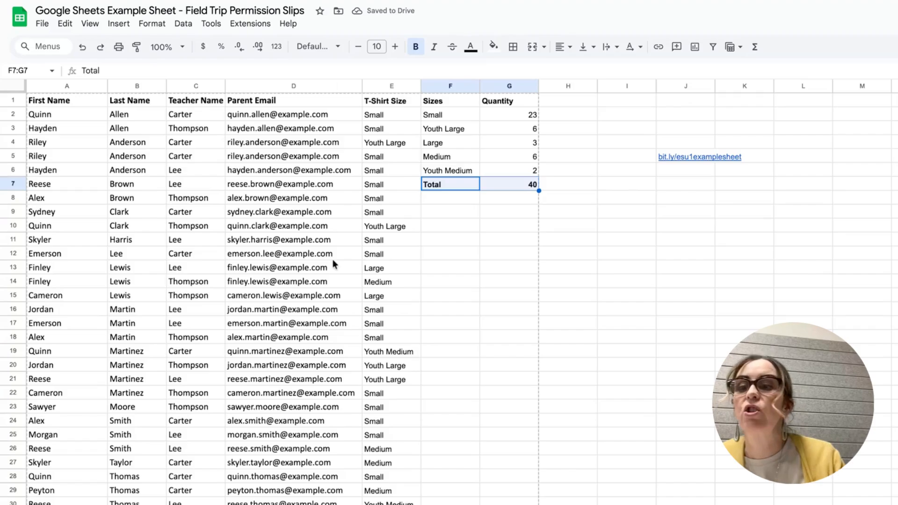
{"action": "scroll", "coordinate": [339, 270], "scroll_direction": "down", "scroll_amount": 3}
{"action": "scroll", "coordinate": [340, 275], "scroll_direction": "up", "scroll_amount": 3}
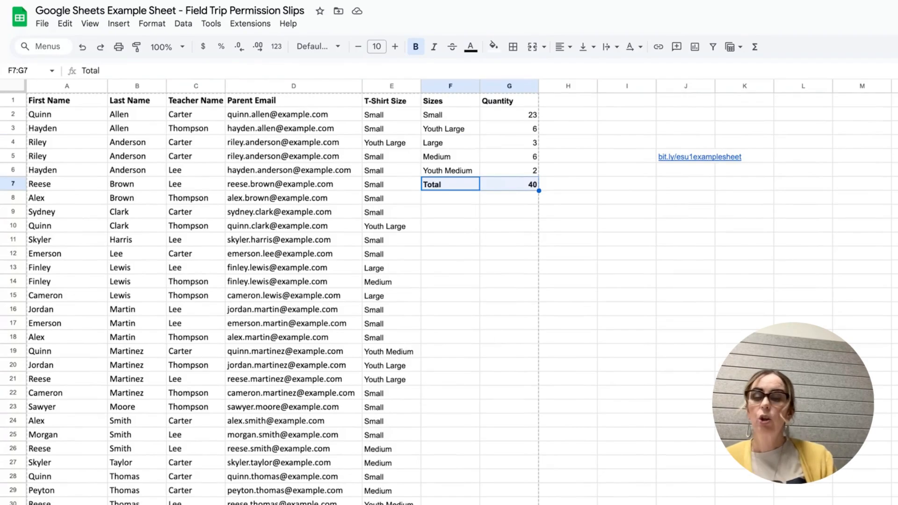
{"action": "left_click", "coordinate": [134, 126]}
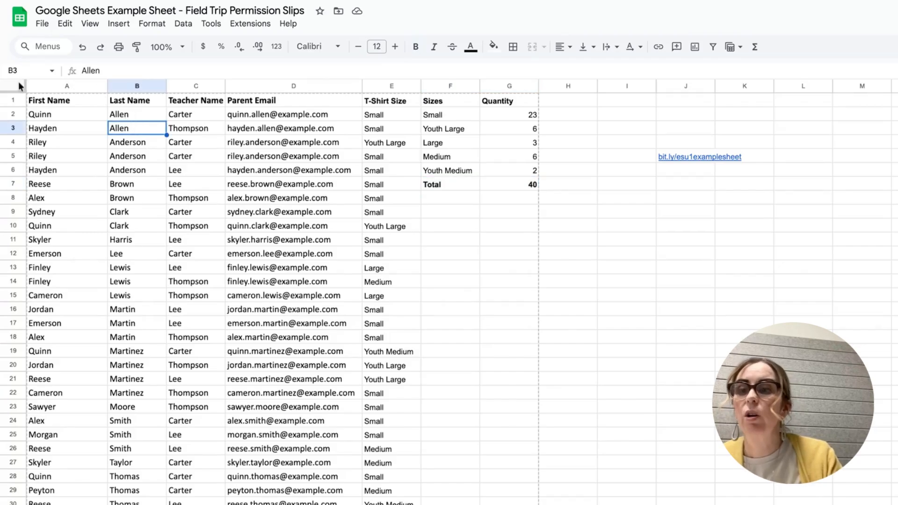
Hide columns F and G containing the Sizes and Quantity summary.
{"action": "left_click_drag", "start_coordinate": [450, 86], "coordinate": [503, 86]}
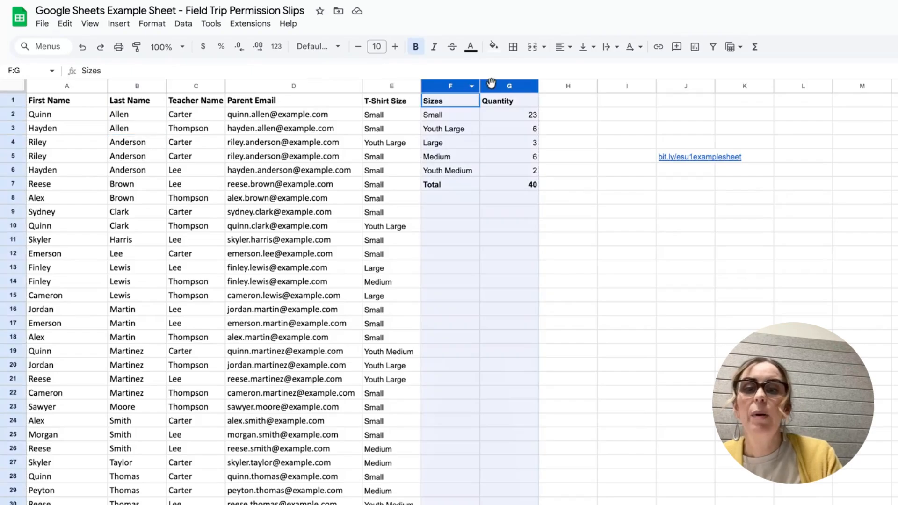
{"action": "right_click", "coordinate": [487, 106]}
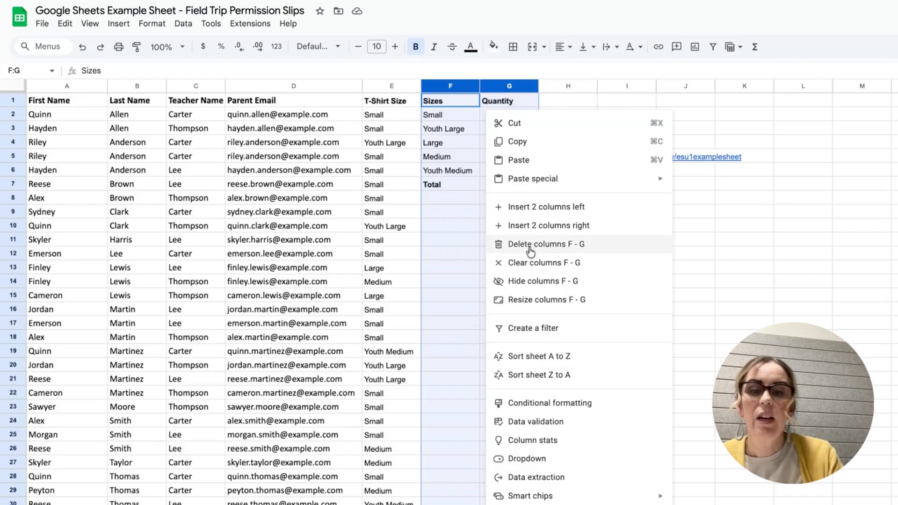
{"action": "left_click", "coordinate": [524, 280]}
{"action": "left_click", "coordinate": [279, 227]}
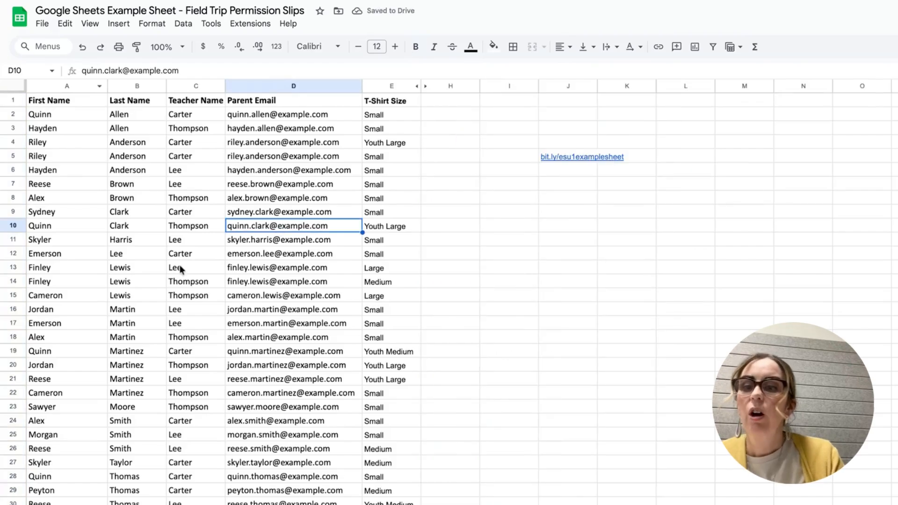
Add filters to the whole sheet and filter Teacher Name to show only the alphabetically first teacher's students.
{"action": "left_click", "coordinate": [15, 86]}
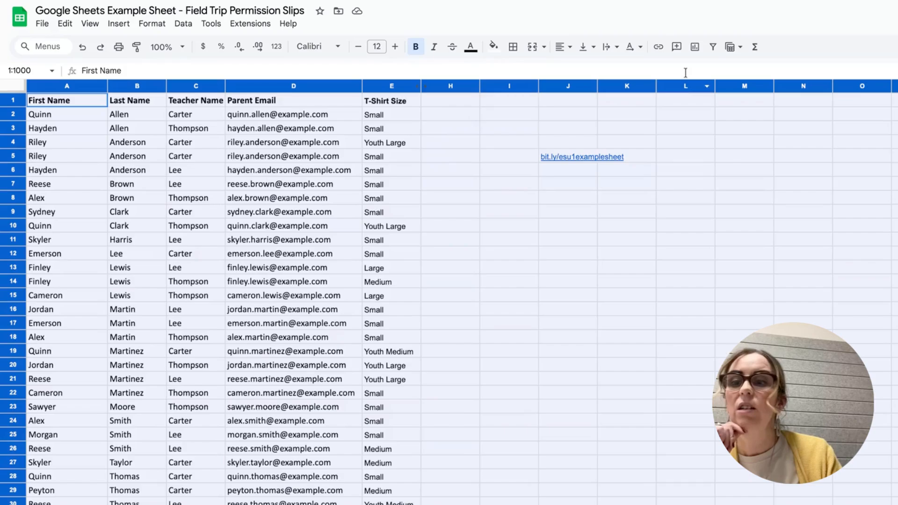
{"action": "left_click", "coordinate": [713, 47]}
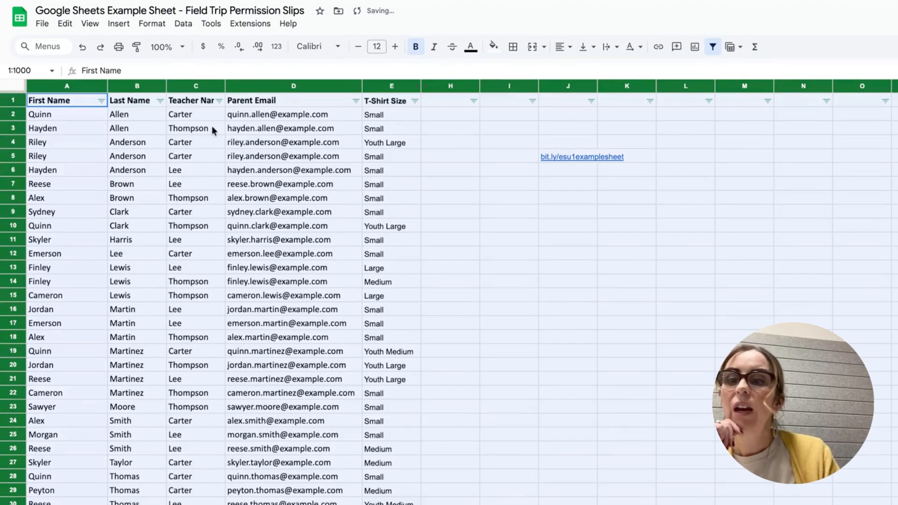
{"action": "left_click", "coordinate": [219, 102]}
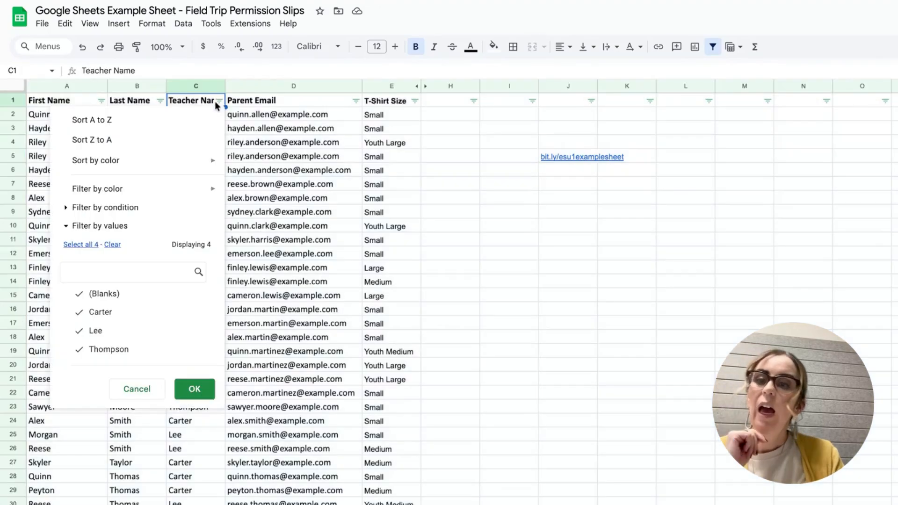
{"action": "left_click", "coordinate": [112, 244]}
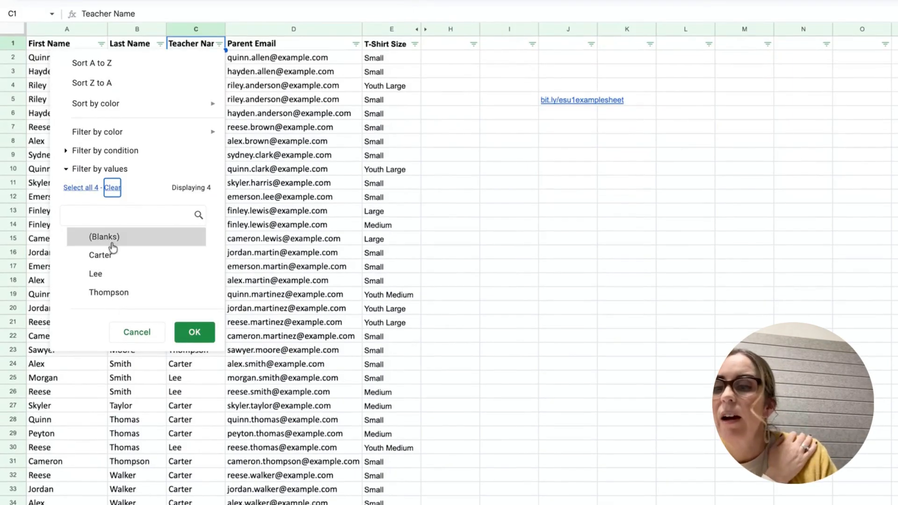
{"action": "left_click", "coordinate": [110, 255]}
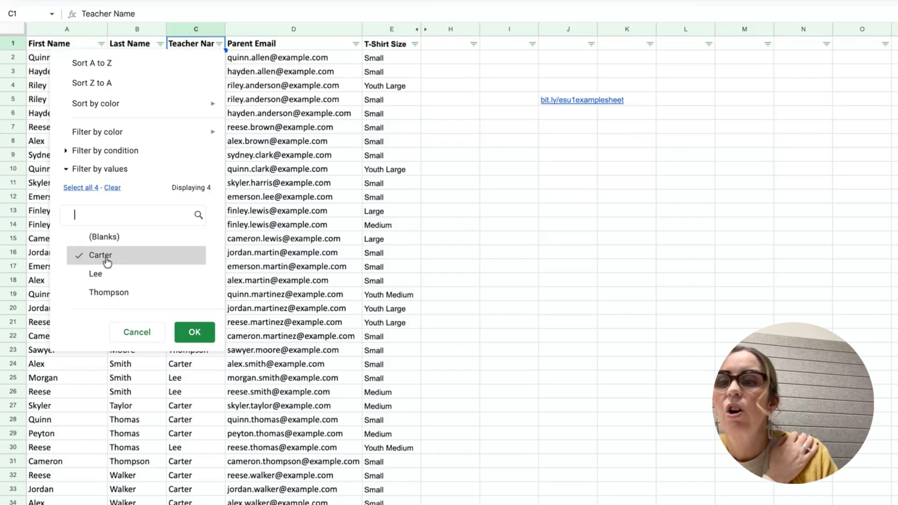
{"action": "left_click", "coordinate": [192, 331]}
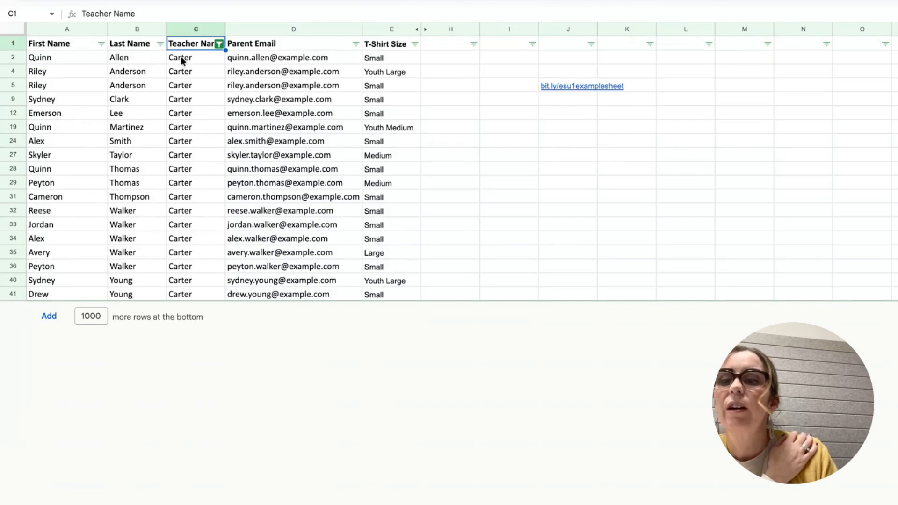
{"action": "left_click_drag", "start_coordinate": [180, 60], "coordinate": [180, 293]}
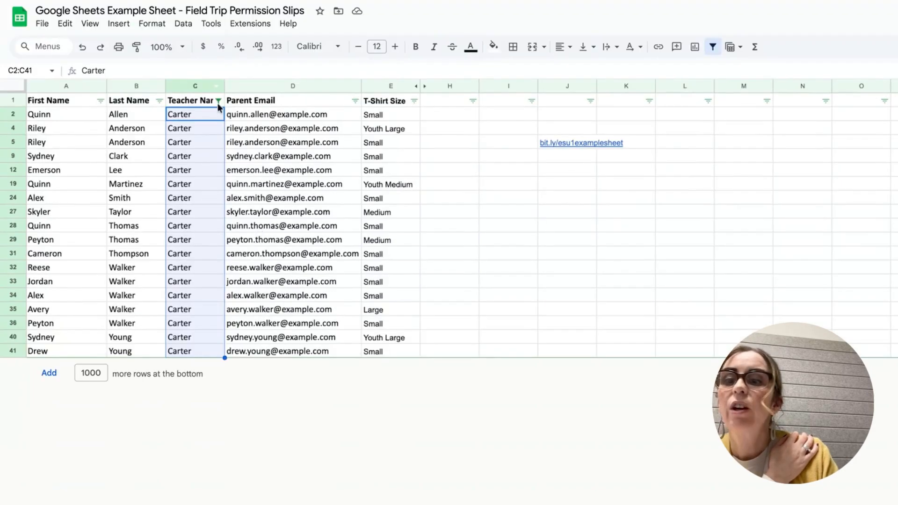
Switch the Teacher Name filter to show only the students of the alphabetically second teacher.
{"action": "left_click", "coordinate": [218, 102]}
{"action": "left_click", "coordinate": [103, 331]}
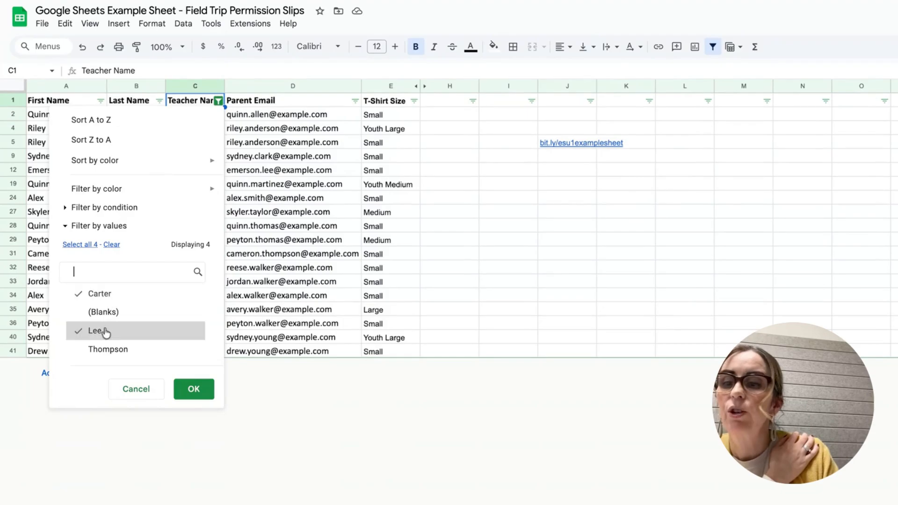
{"action": "left_click", "coordinate": [82, 294]}
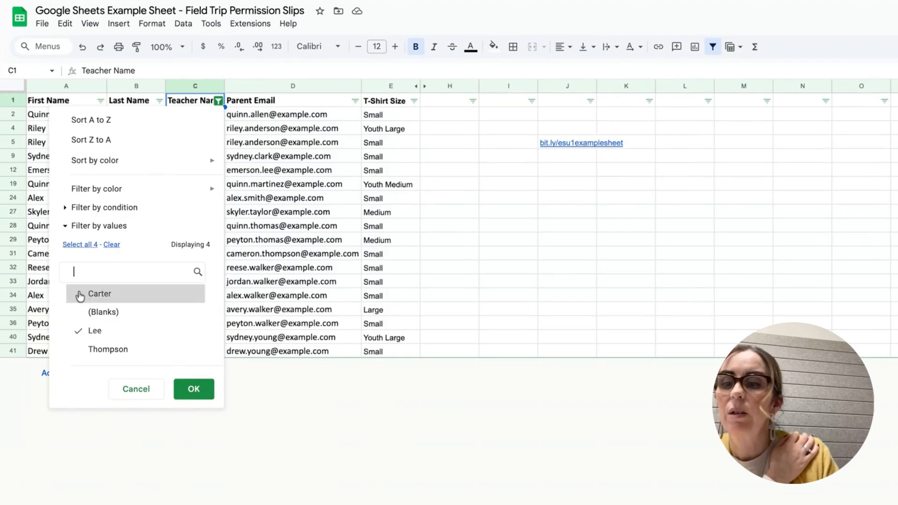
{"action": "left_click", "coordinate": [194, 388]}
Switch the Teacher Name filter to only the alphabetically last teacher and select that teacher's student rows, A3:E38.
{"action": "left_click", "coordinate": [218, 101]}
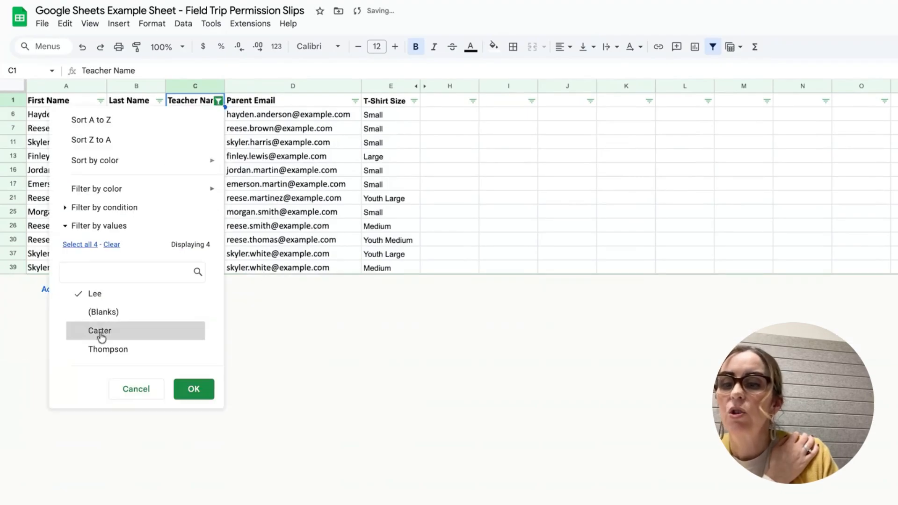
{"action": "left_click", "coordinate": [75, 293]}
{"action": "left_click", "coordinate": [76, 350]}
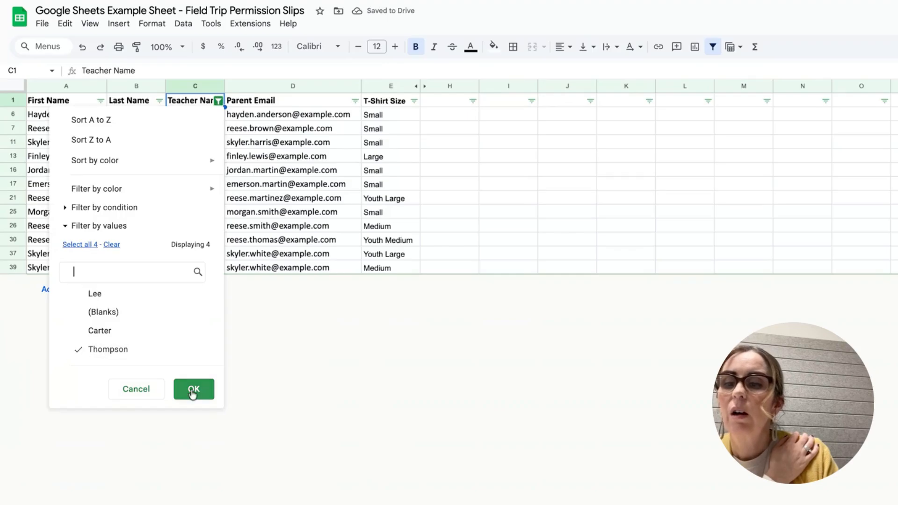
{"action": "left_click", "coordinate": [194, 389]}
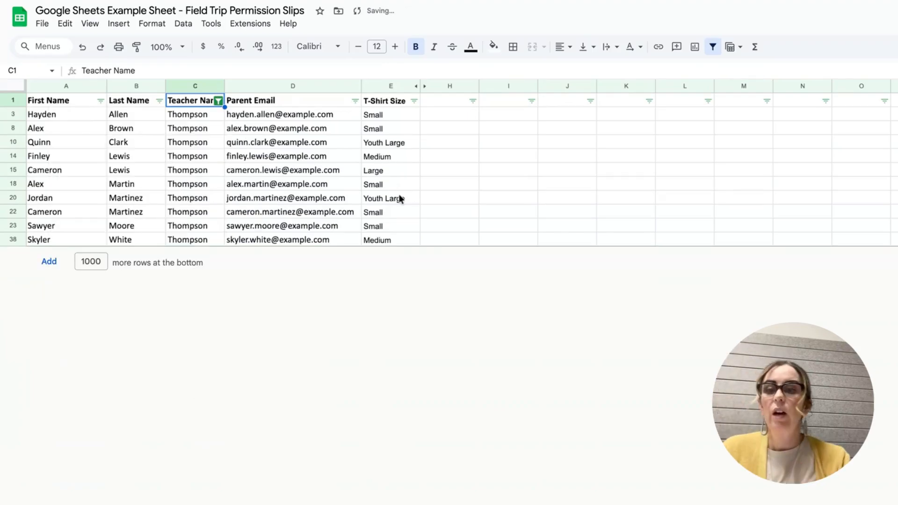
{"action": "left_click_drag", "start_coordinate": [84, 120], "coordinate": [380, 241]}
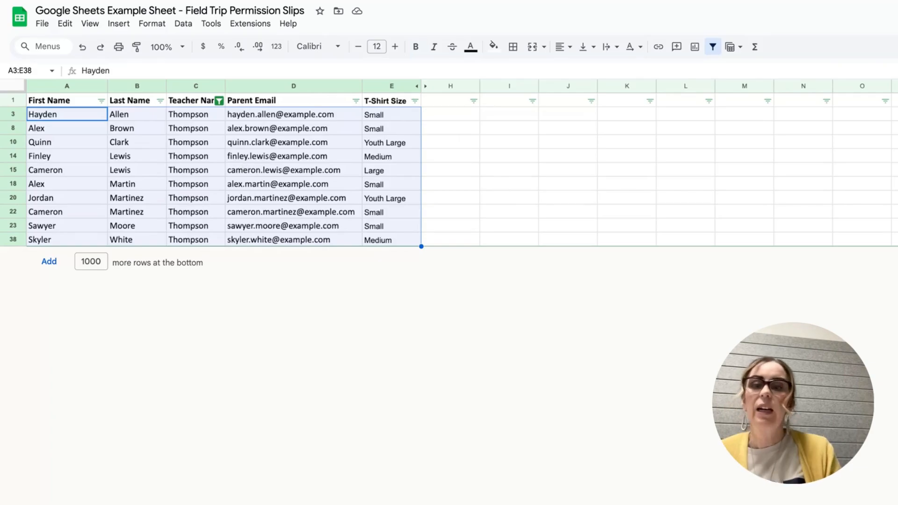
Reset the Teacher Name filter to include every teacher and blanks.
{"action": "left_click", "coordinate": [218, 101]}
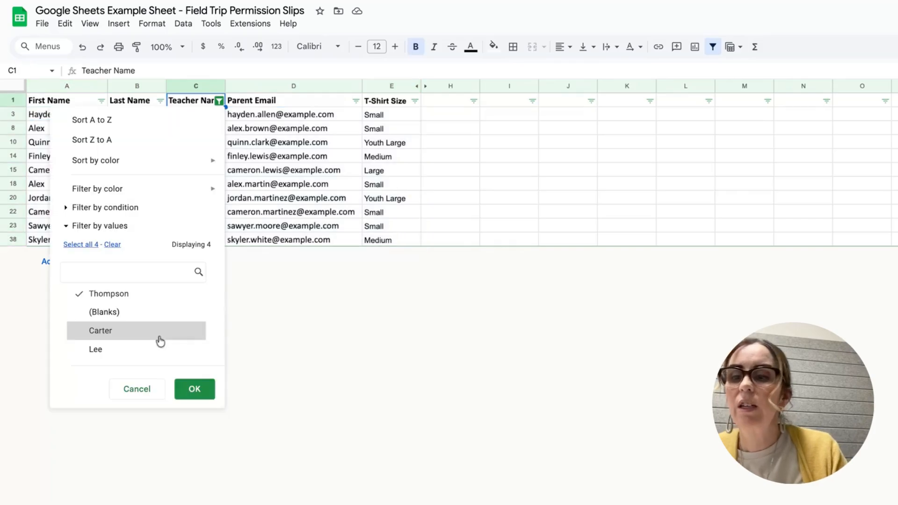
{"action": "left_click", "coordinate": [91, 245]}
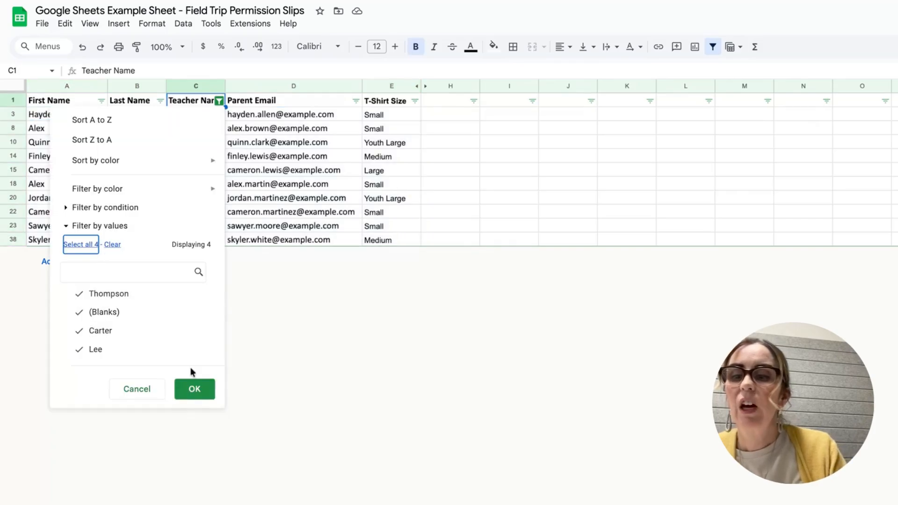
{"action": "left_click", "coordinate": [193, 387]}
{"action": "mouse_move", "coordinate": [573, 161]}
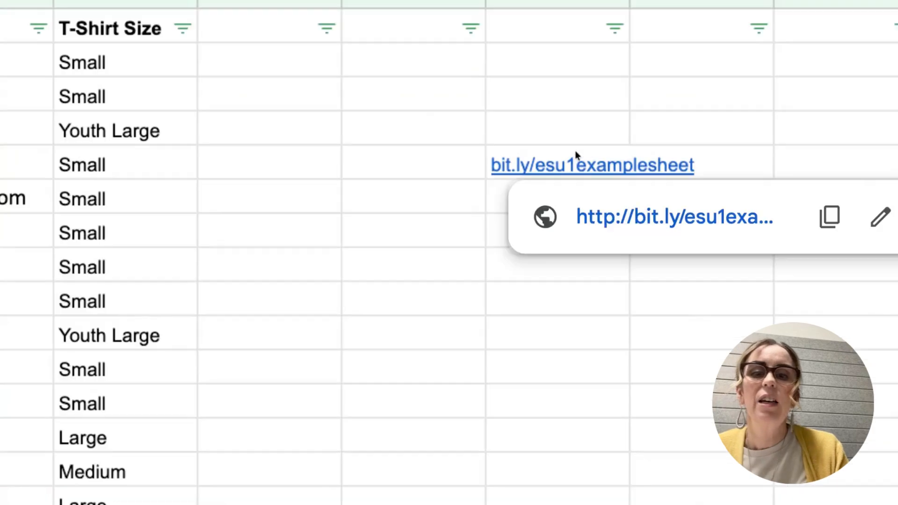